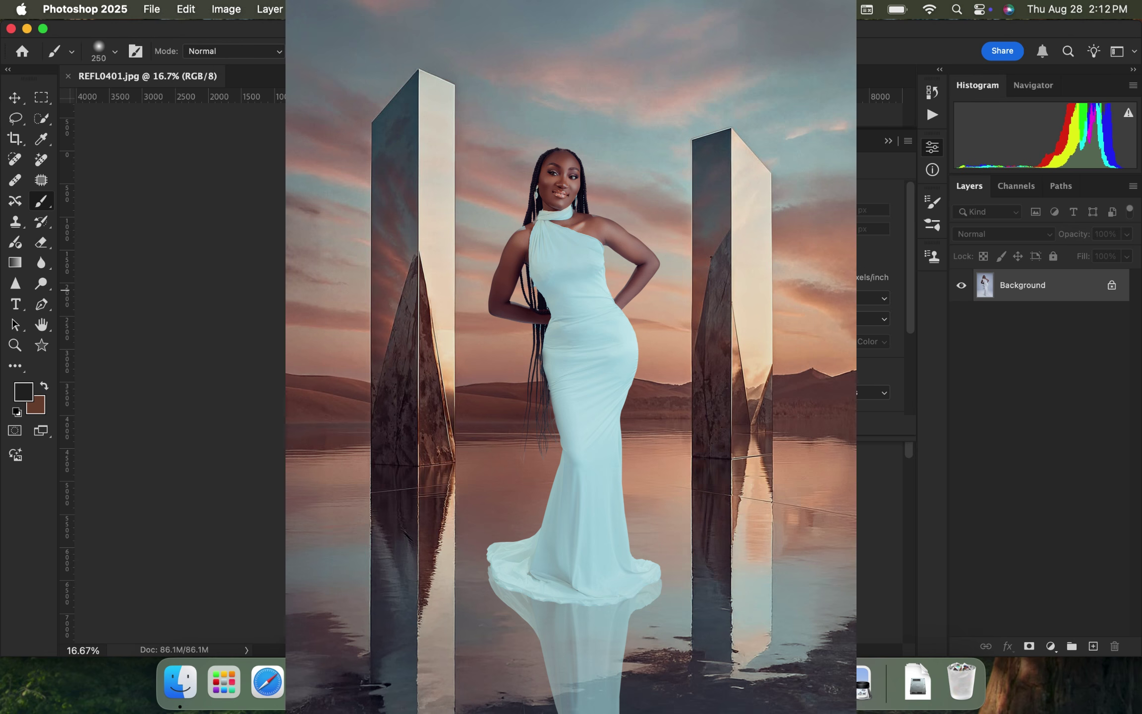
- Examine the portrait's dress and face up close, ending with the whole photo in view
{"action": "scroll", "coordinate": [339, 242], "scroll_direction": "up", "scroll_amount": 5}
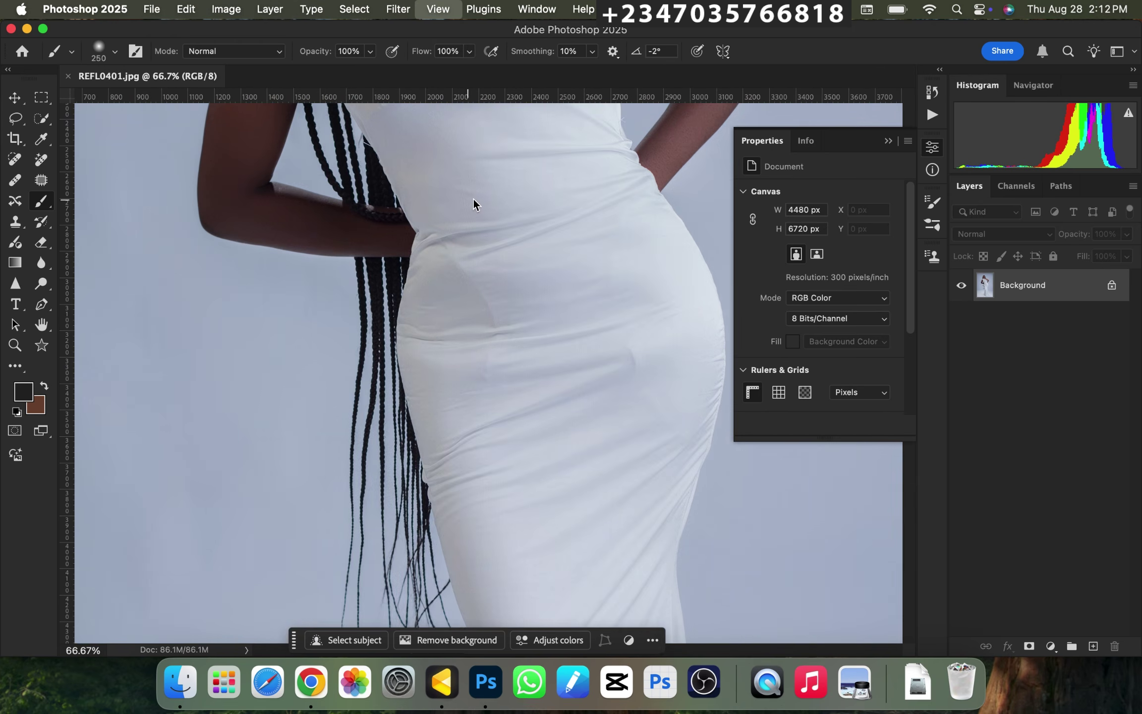
{"action": "scroll", "coordinate": [473, 199], "scroll_direction": "up", "scroll_amount": 5}
{"action": "scroll", "coordinate": [494, 270], "scroll_direction": "down", "scroll_amount": 3}
{"action": "scroll", "coordinate": [495, 381], "scroll_direction": "up", "scroll_amount": 5}
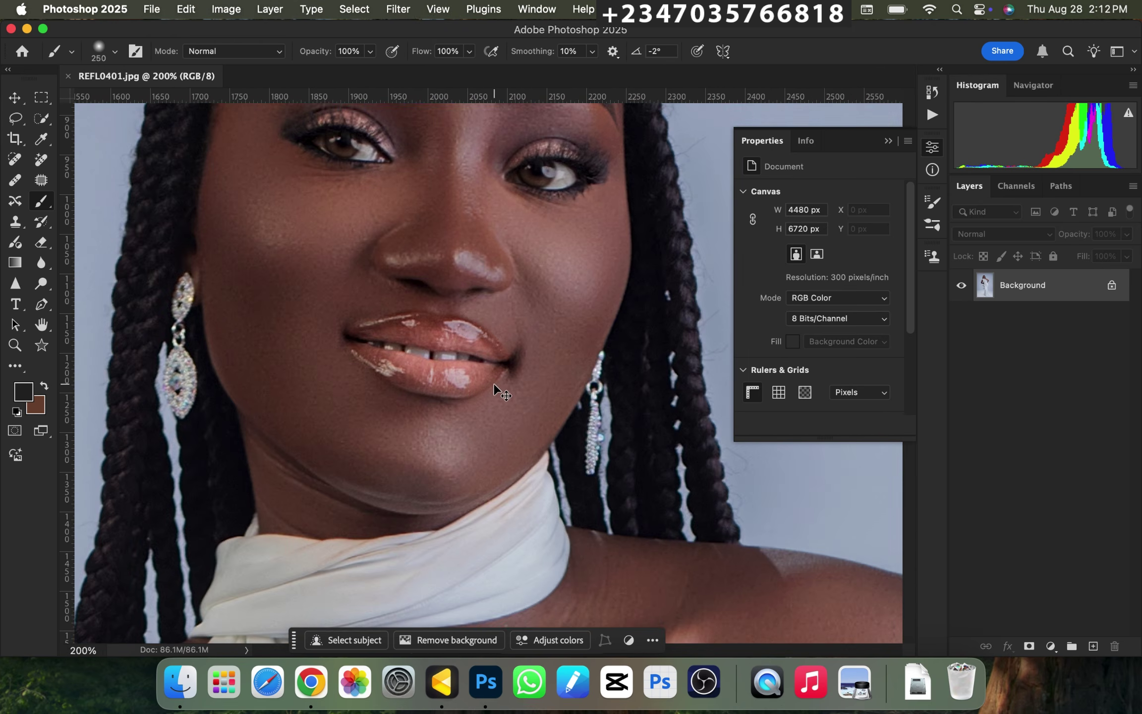
{"action": "key", "text": "super+0"}
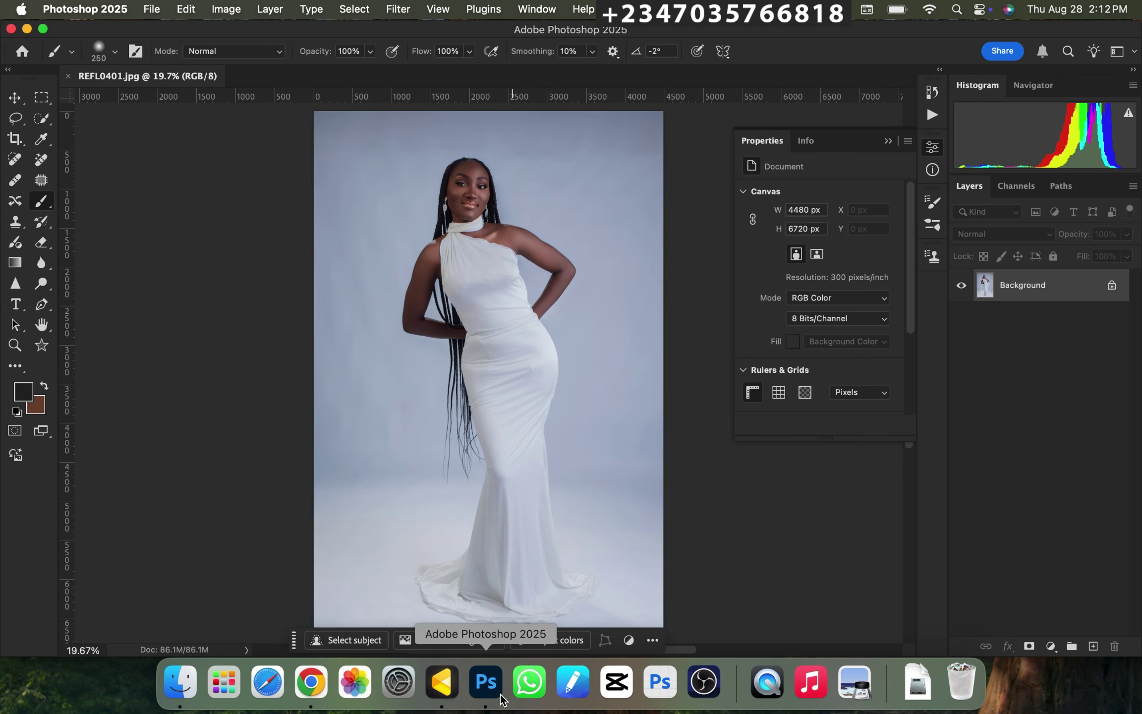
- Switch to Evoto and compare the original and retouched versions of REFL0401.CR3, looking closely at the upper body
{"action": "left_click", "coordinate": [441, 683]}
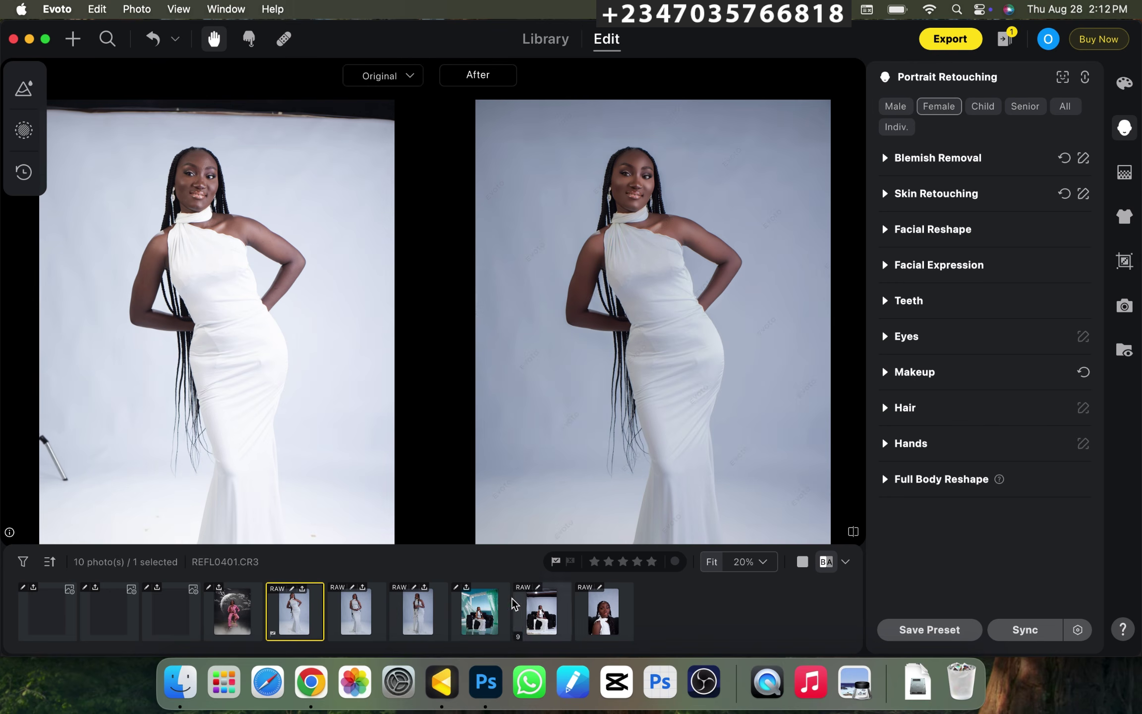
{"action": "left_click", "coordinate": [491, 611]}
{"action": "key", "text": "super+0"}
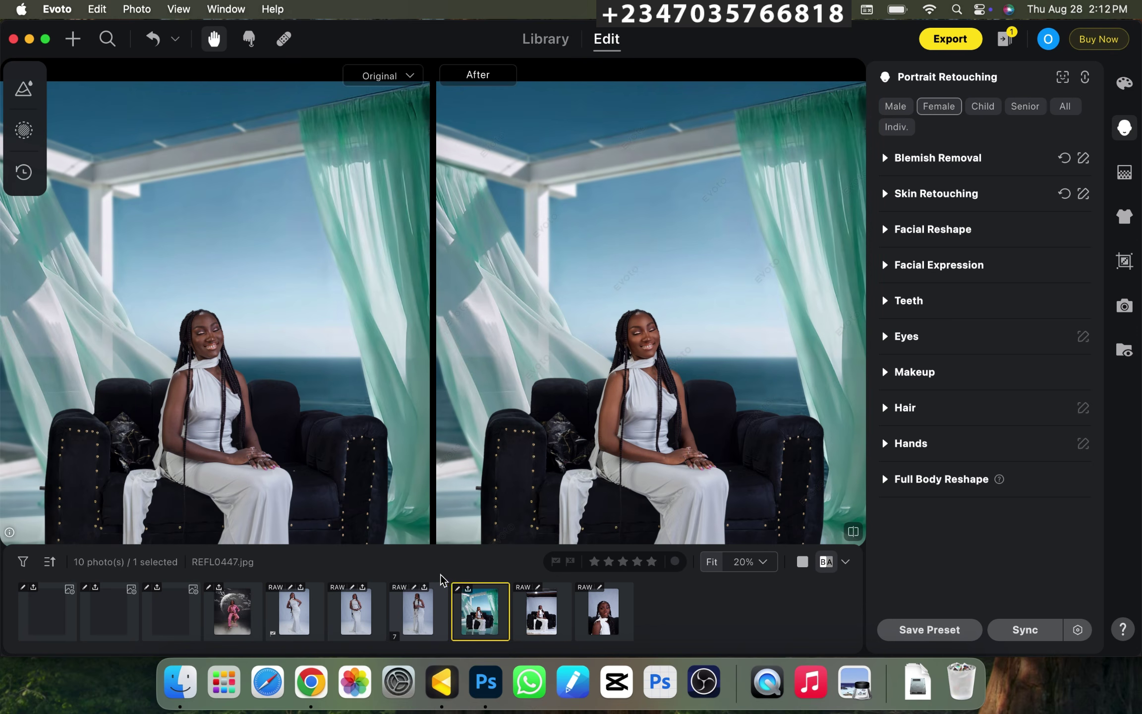
{"action": "left_click", "coordinate": [315, 612]}
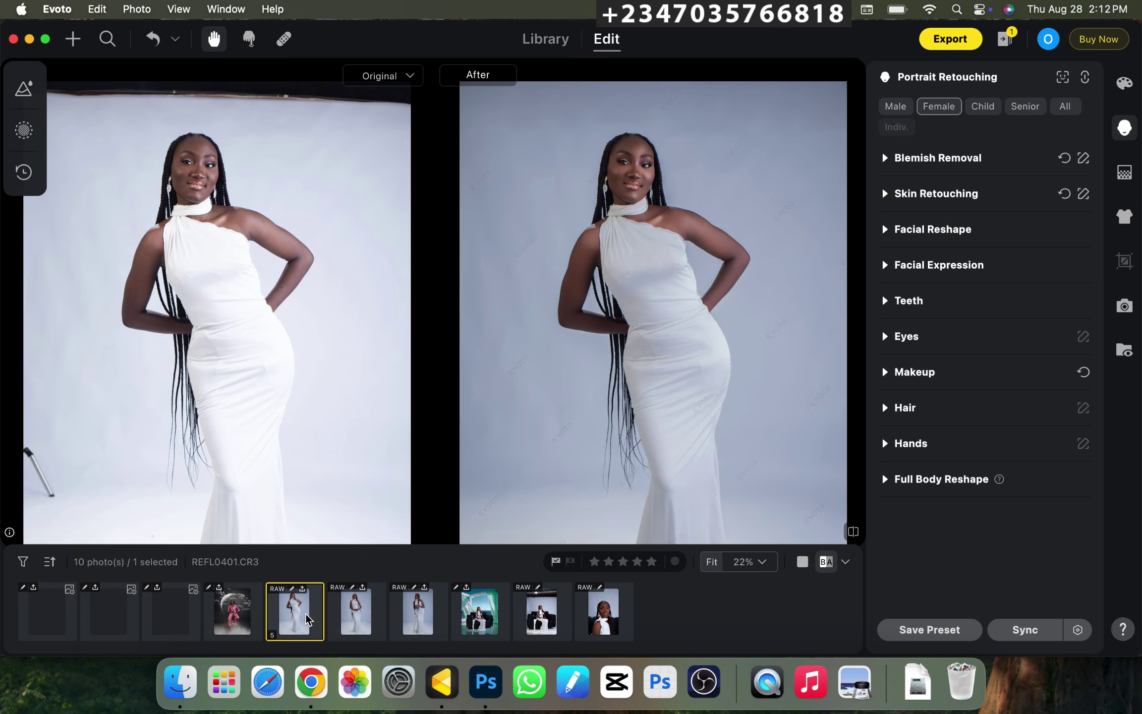
{"action": "key", "text": "super+equal"}
{"action": "left_click_drag", "start_coordinate": [604, 266], "coordinate": [610, 452]}
{"action": "key", "text": "super+minus"}
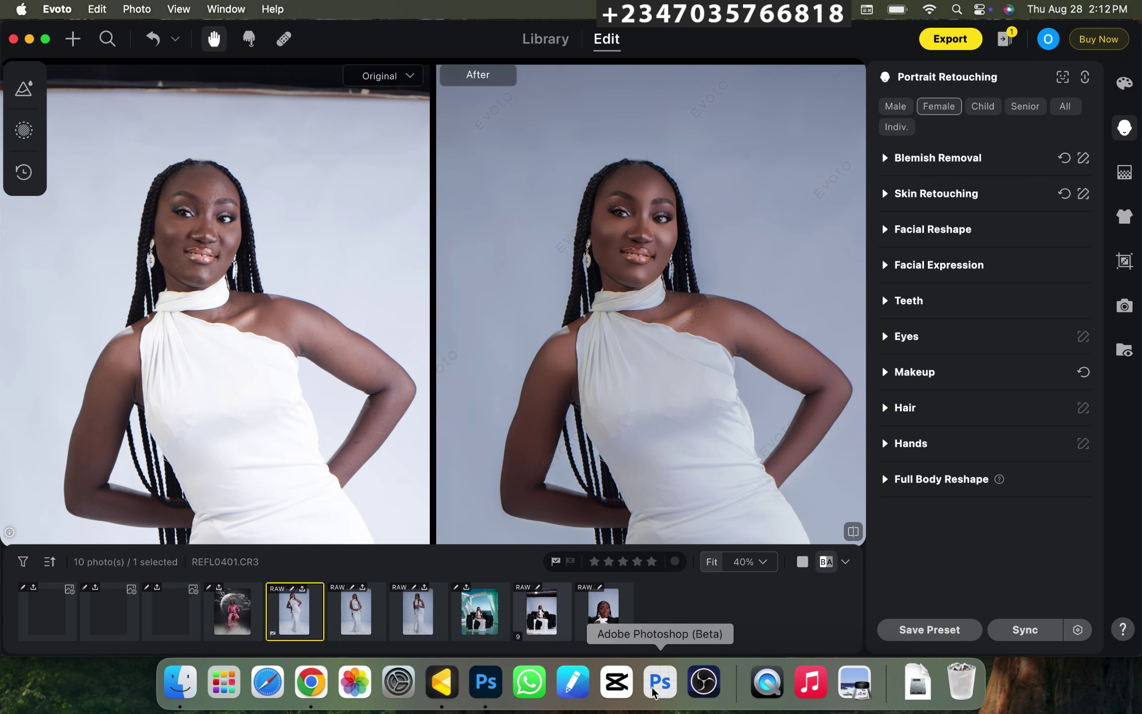
- Switch to Photoshop and expand the canvas around the portrait with the Crop tool to a 4:5 format, about 6790 × 8488 px
{"action": "left_click", "coordinate": [487, 688]}
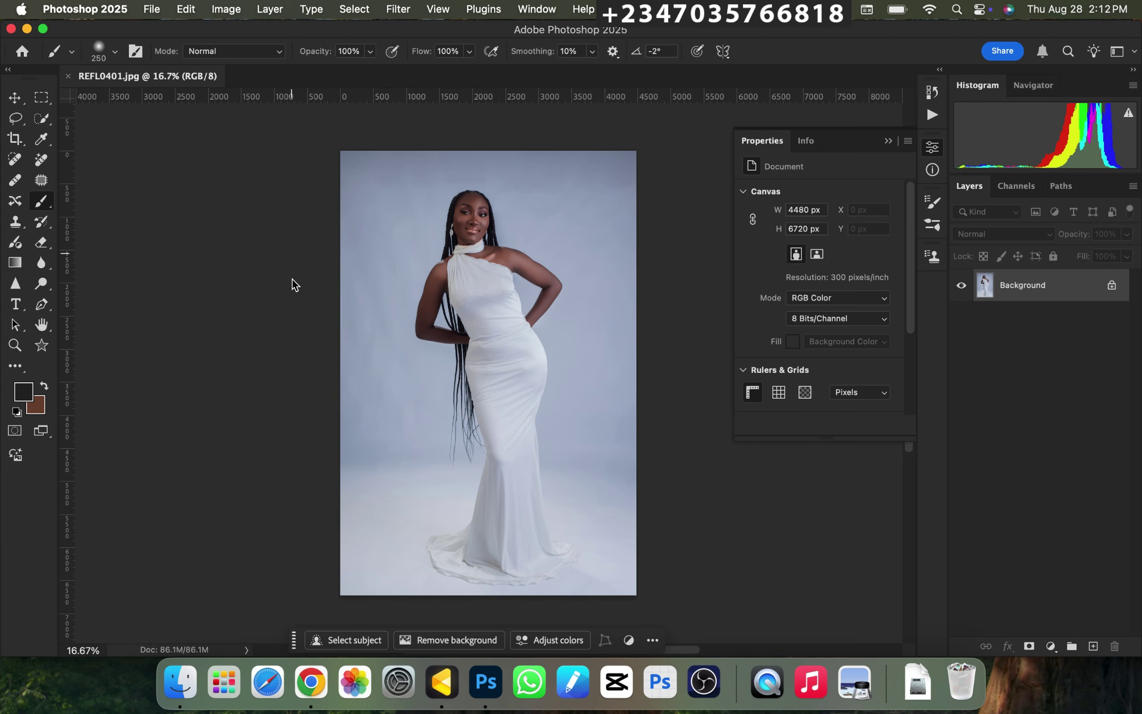
{"action": "left_click", "coordinate": [15, 140]}
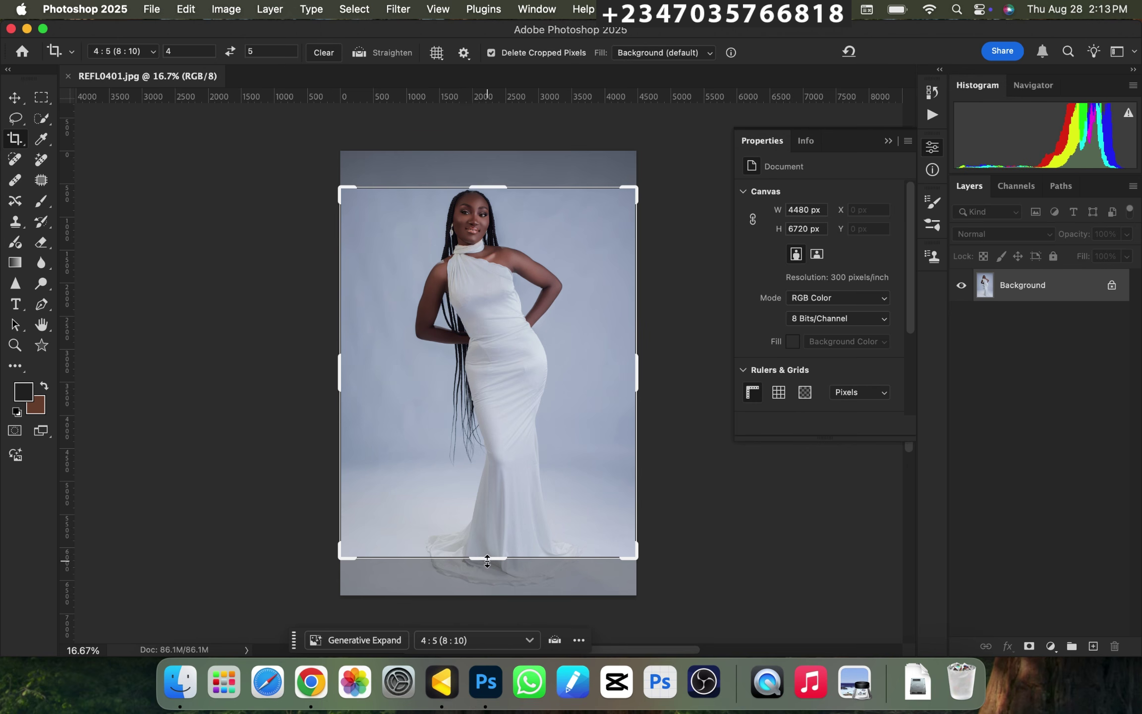
{"action": "left_click_drag", "start_coordinate": [487, 559], "coordinate": [485, 592]}
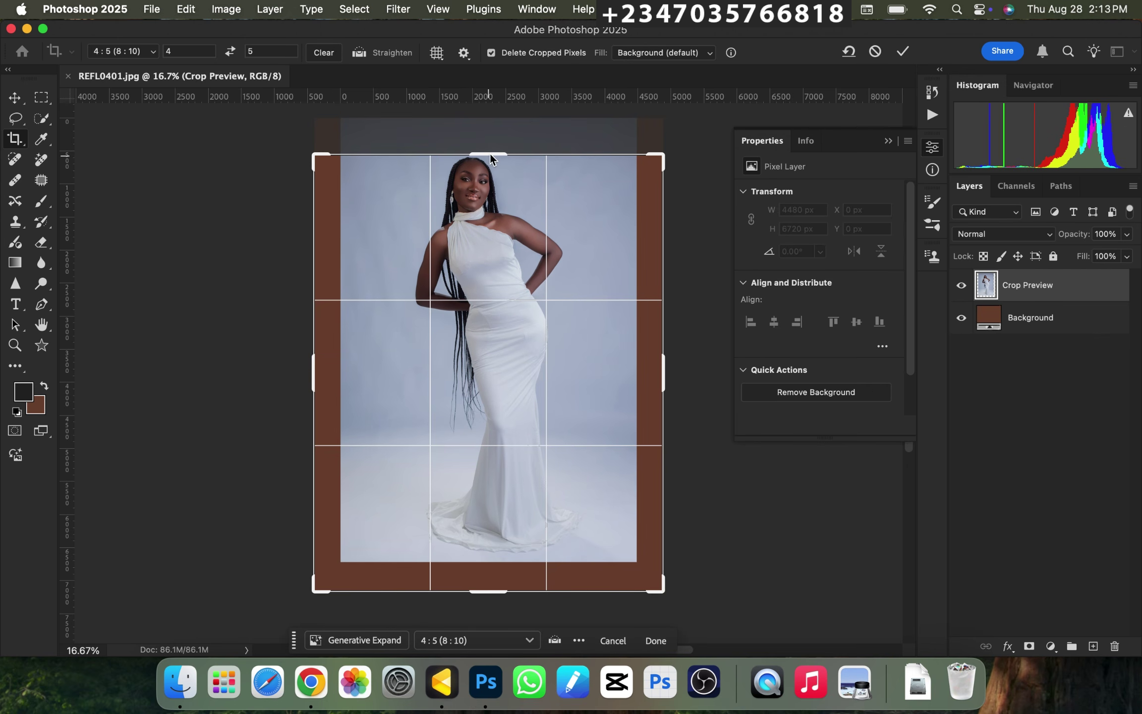
{"action": "left_click_drag", "start_coordinate": [491, 159], "coordinate": [488, 107]}
{"action": "key", "text": "super+minus"}
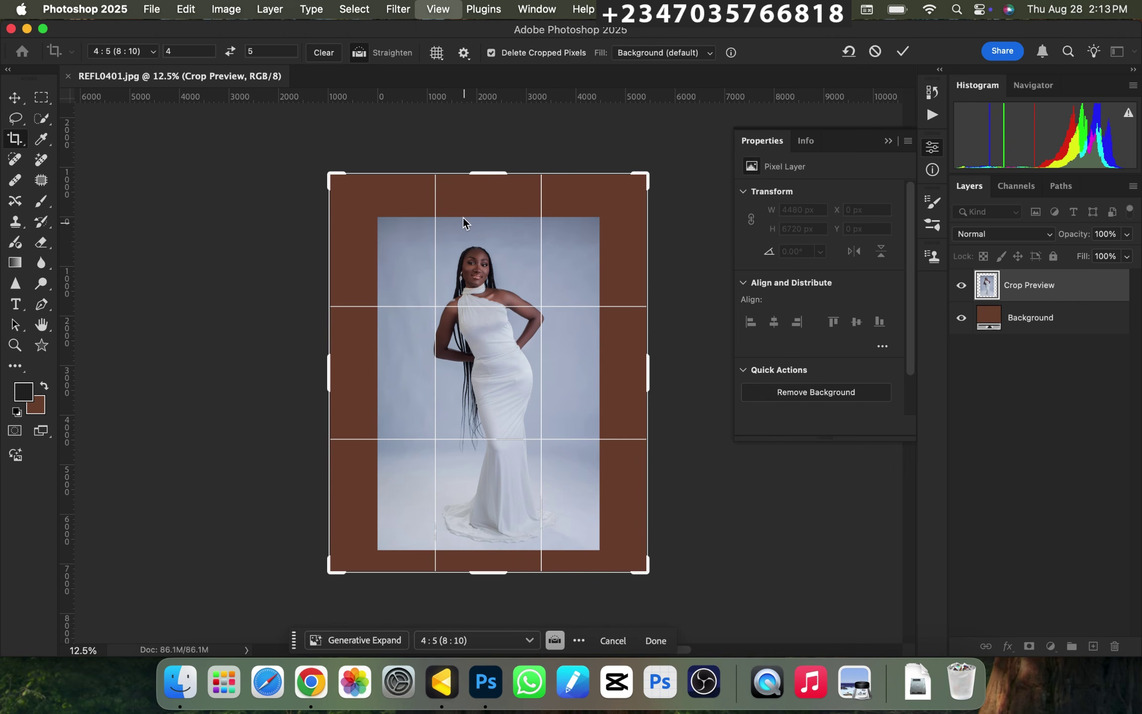
{"action": "left_click_drag", "start_coordinate": [487, 169], "coordinate": [487, 160]}
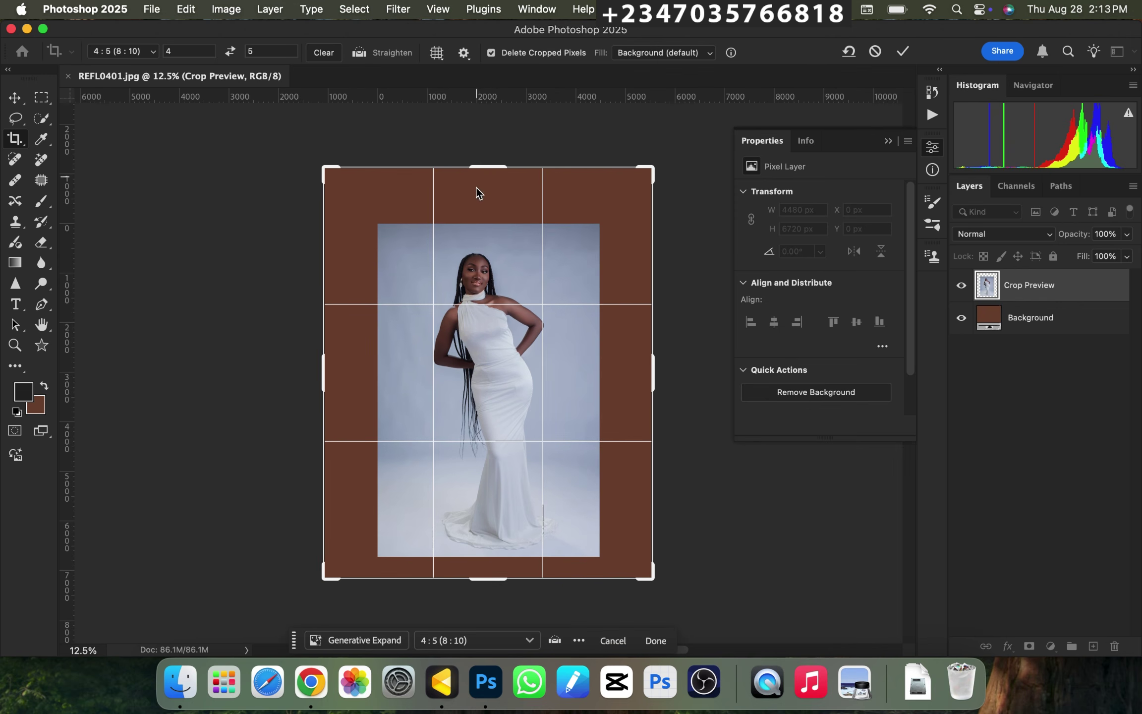
{"action": "left_click_drag", "start_coordinate": [489, 577], "coordinate": [487, 592]}
{"action": "left_click_drag", "start_coordinate": [491, 341], "coordinate": [493, 346]}
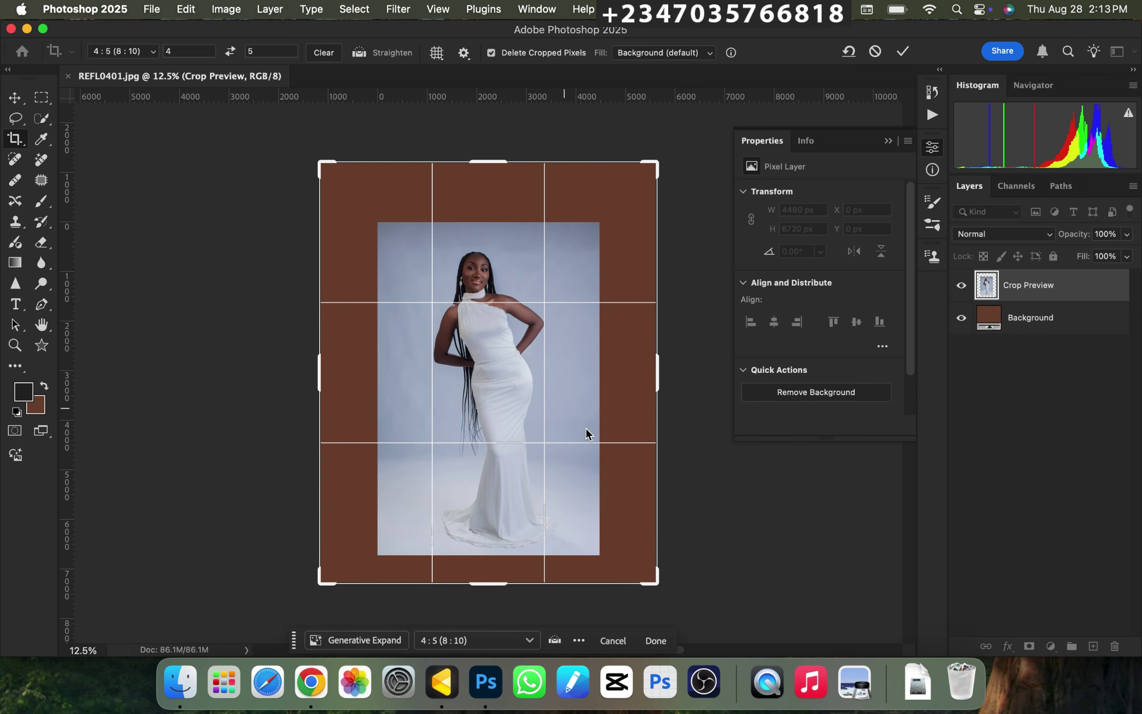
{"action": "key", "text": "Return"}
- Duplicate the Background layer and select the woman on the copy with Select Subject
{"action": "key", "text": "super+equal"}
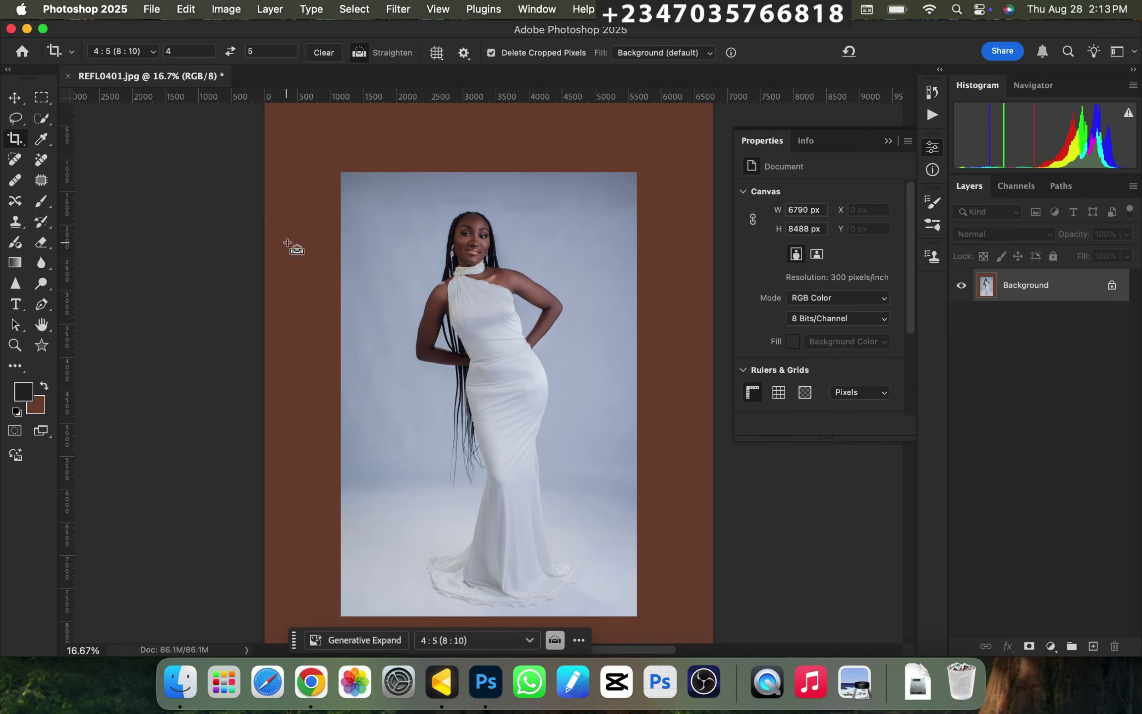
{"action": "key", "text": "super+minus"}
{"action": "key", "text": "super+equal"}
{"action": "key", "text": "super+j"}
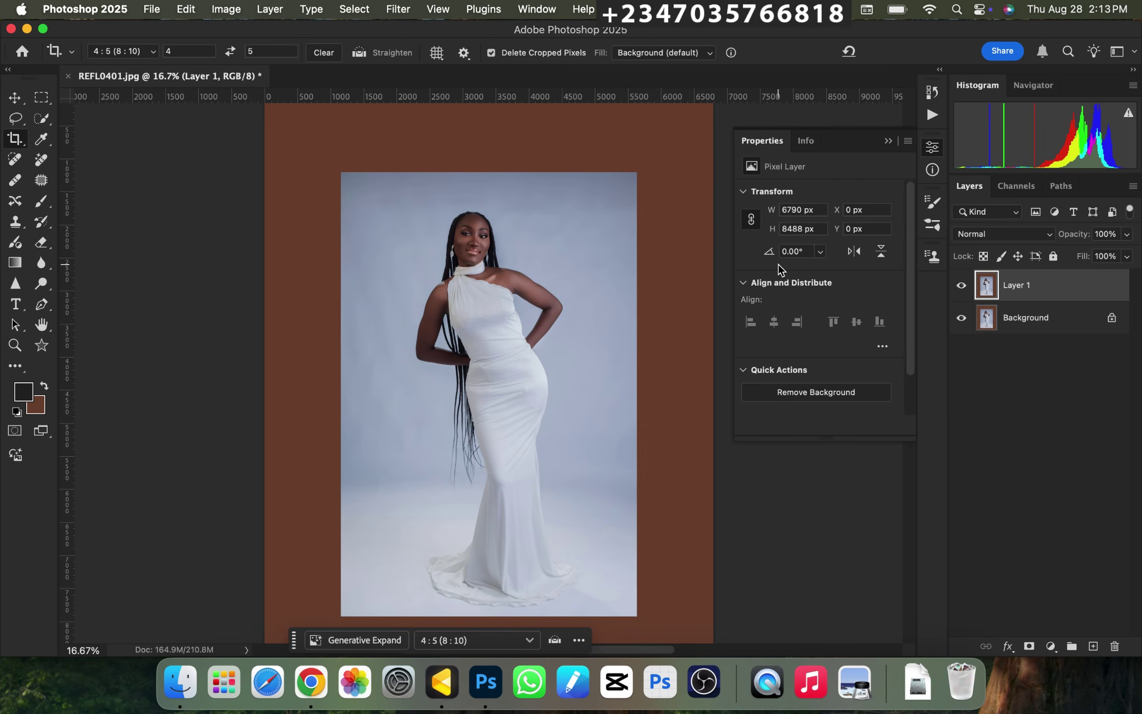
{"action": "key", "text": "super+equal"}
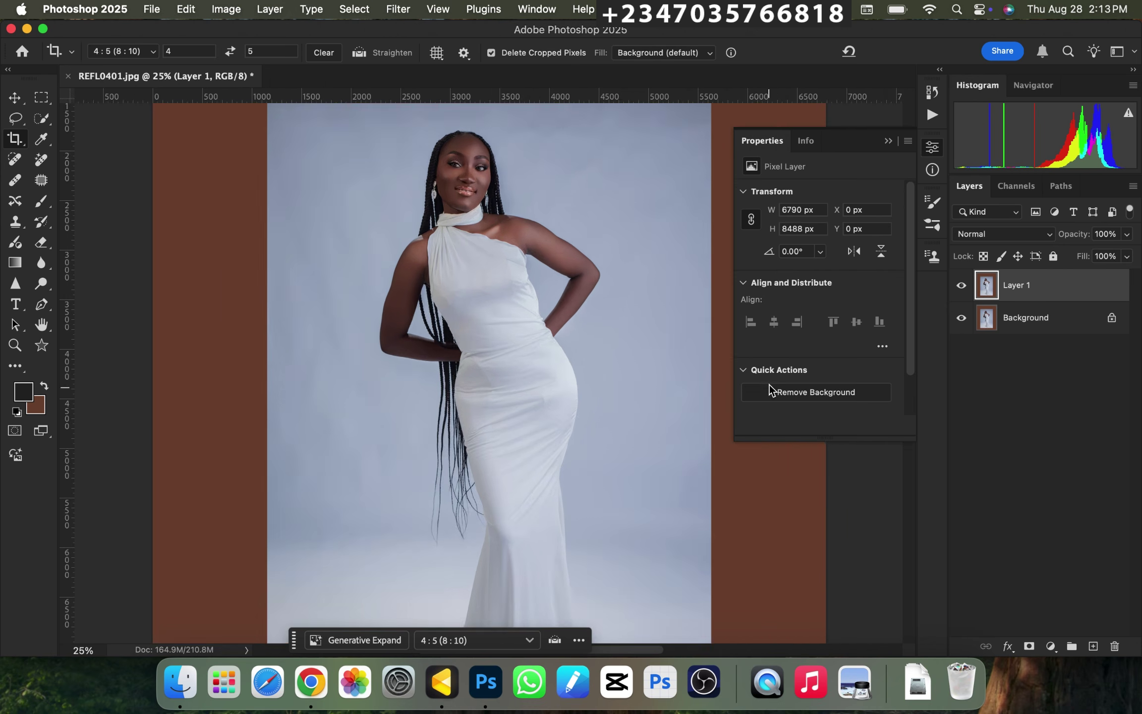
{"action": "key", "text": "super+minus"}
{"action": "left_click", "coordinate": [43, 120]}
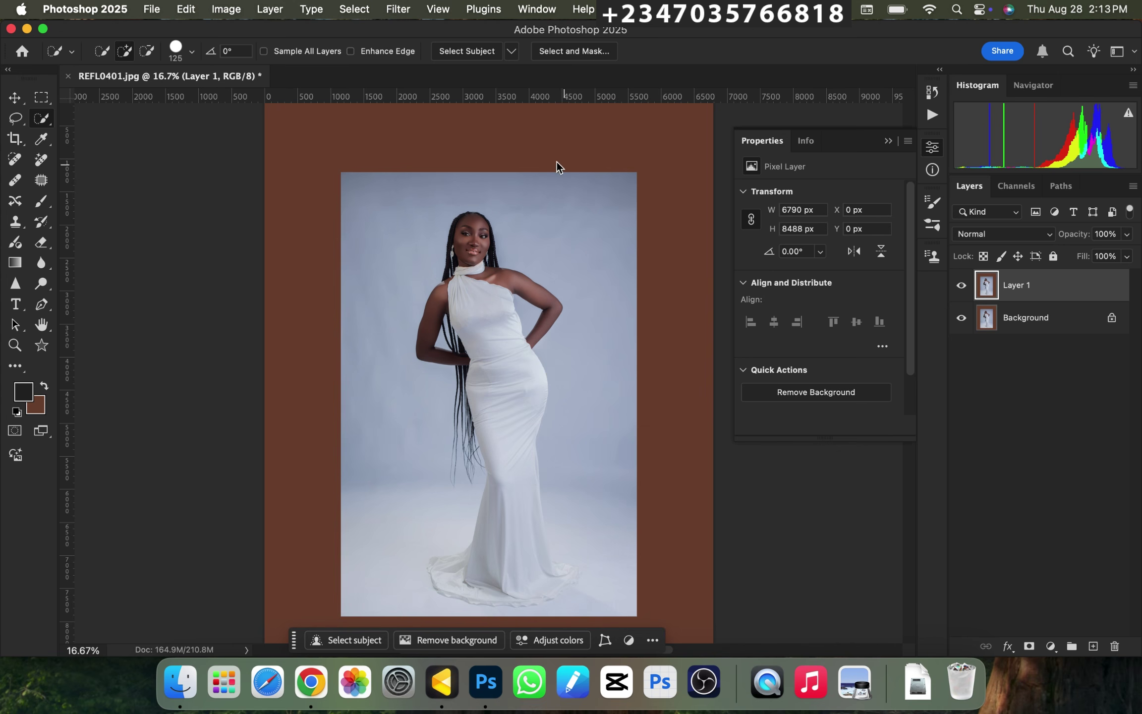
{"action": "left_click", "coordinate": [468, 53]}
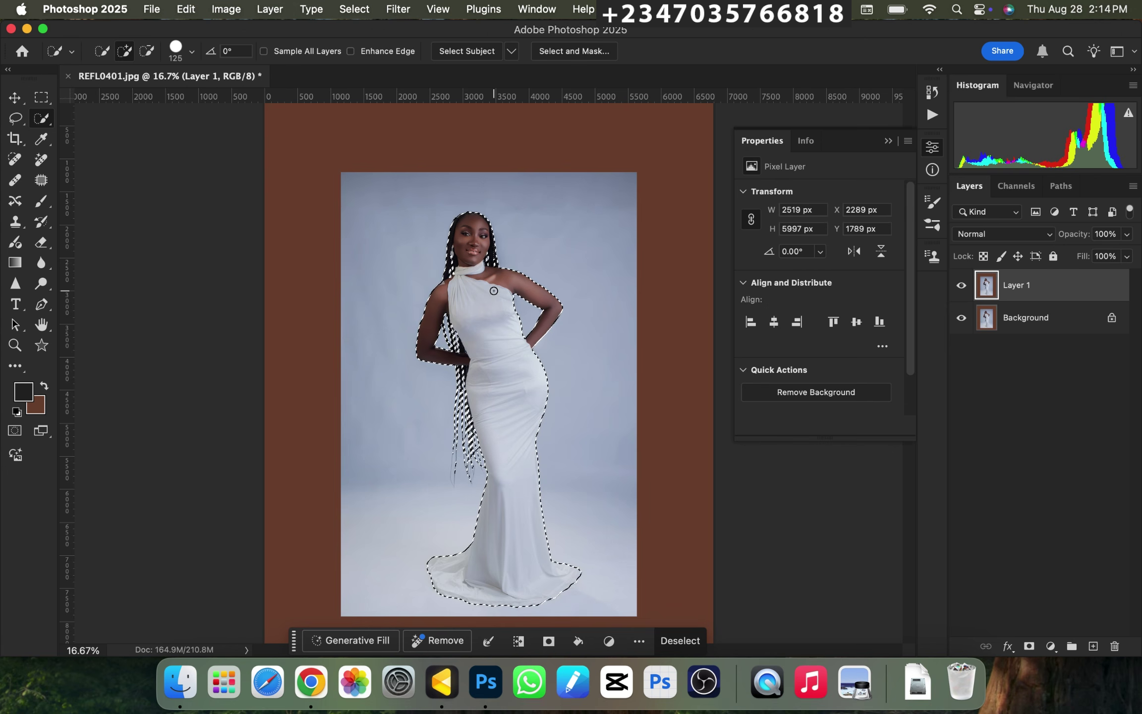
- Examine the selection outline around the woman's braids, dress and train
{"action": "key", "text": "super+equal"}
{"action": "key", "text": "super+equal"}
{"action": "key", "text": "super+equal"}
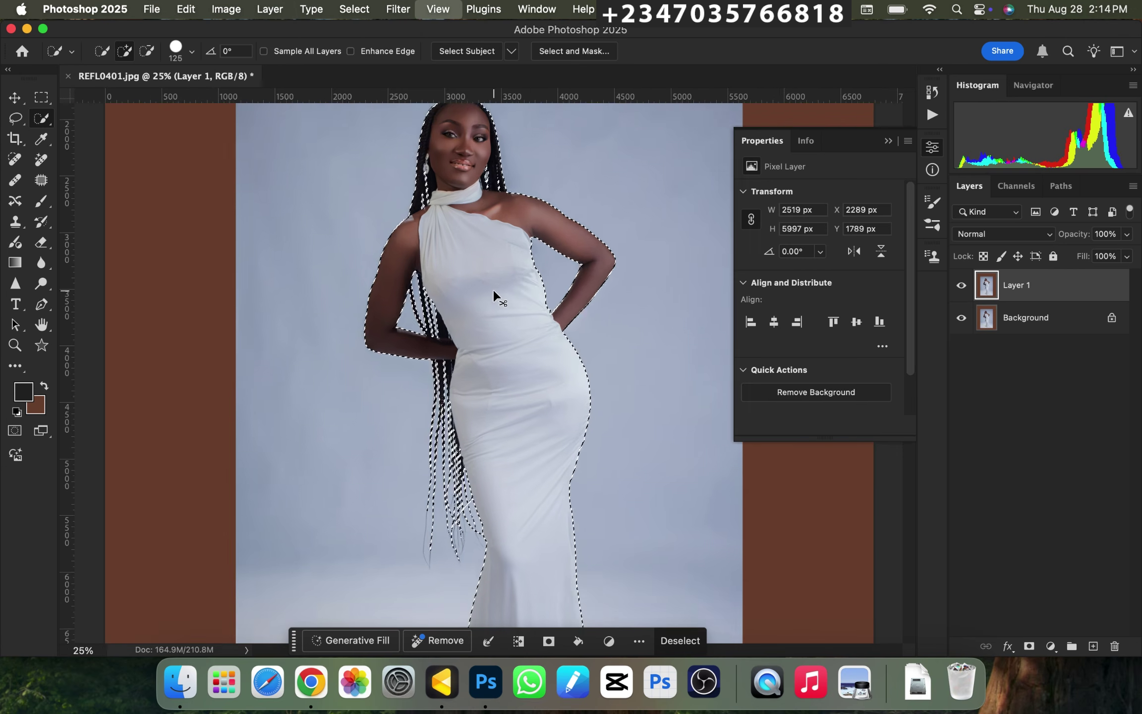
{"action": "scroll", "coordinate": [491, 301], "scroll_direction": "down", "scroll_amount": 10}
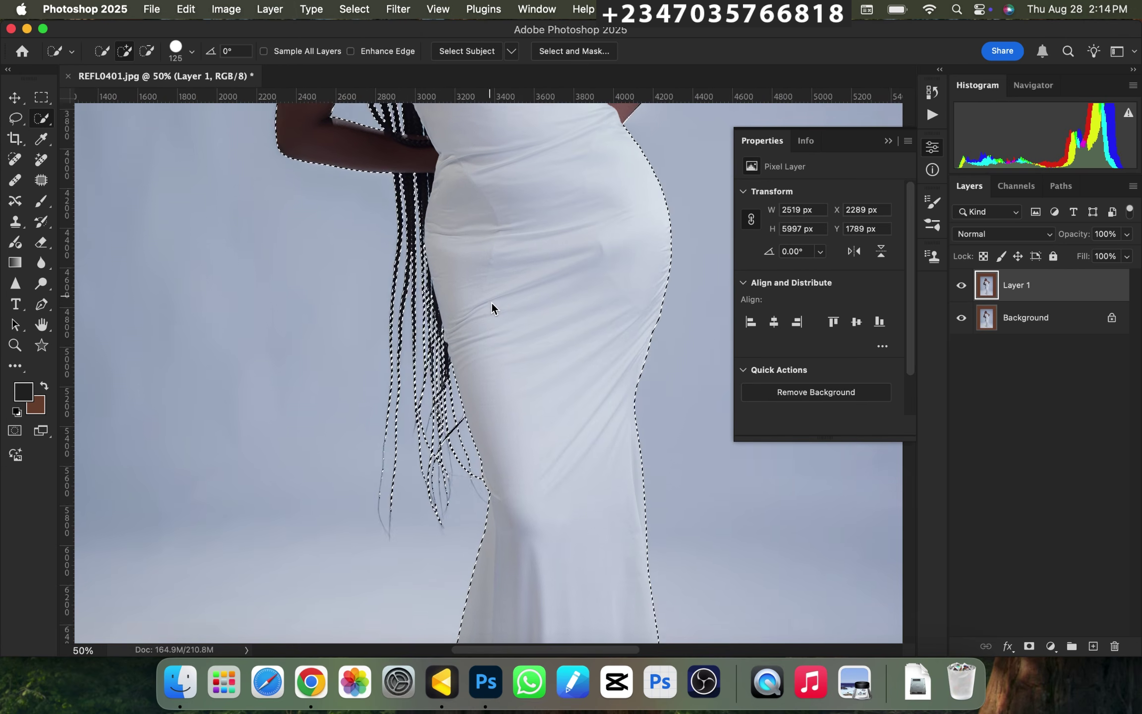
{"action": "scroll", "coordinate": [500, 334], "scroll_direction": "down", "scroll_amount": 10}
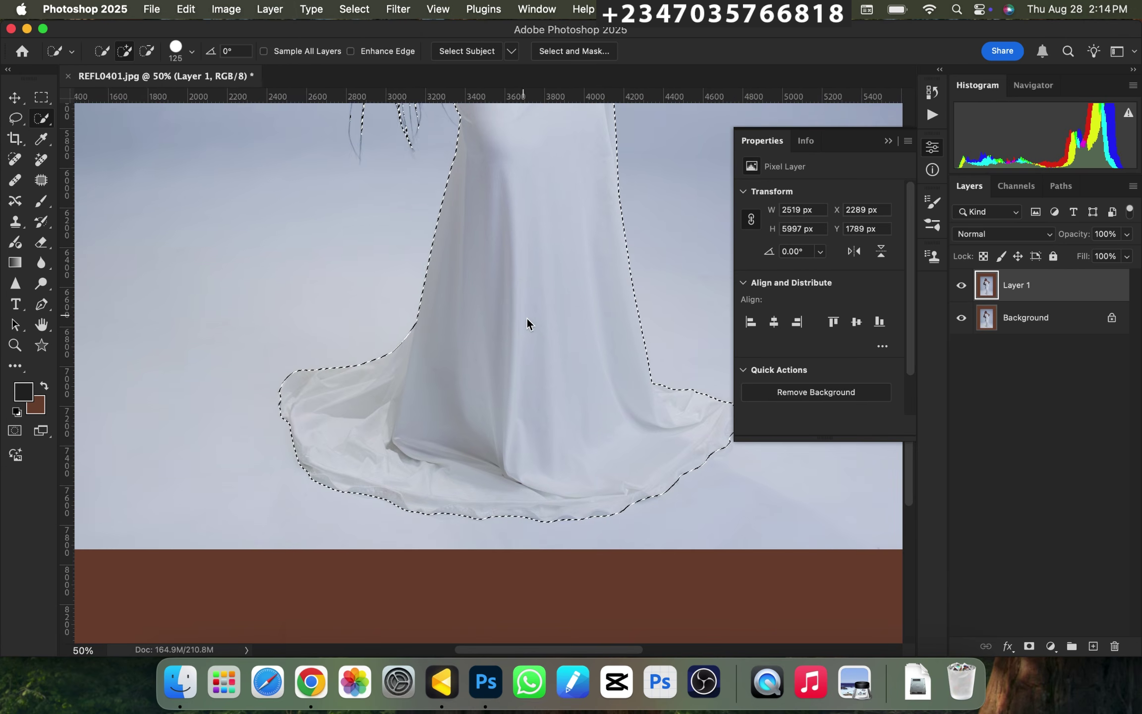
{"action": "key", "text": "super+minus"}
{"action": "key", "text": "super+minus"}
{"action": "key", "text": "super+minus"}
{"action": "key", "text": "super+minus"}
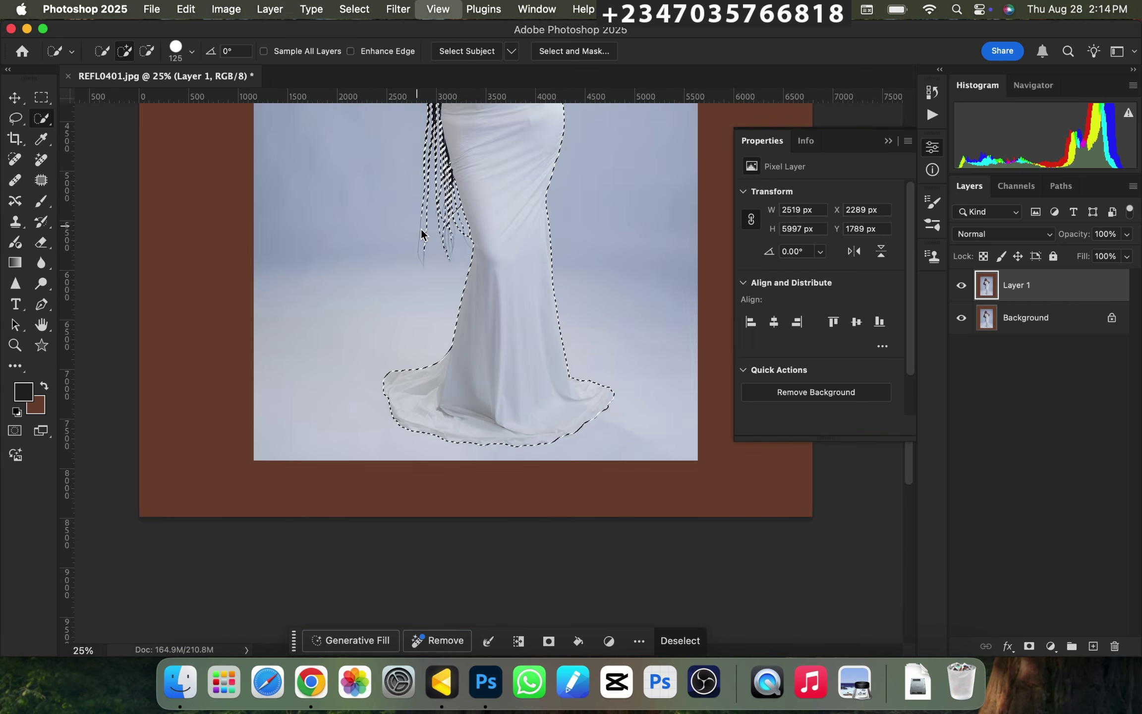
{"action": "scroll", "coordinate": [480, 269], "scroll_direction": "up", "scroll_amount": 3}
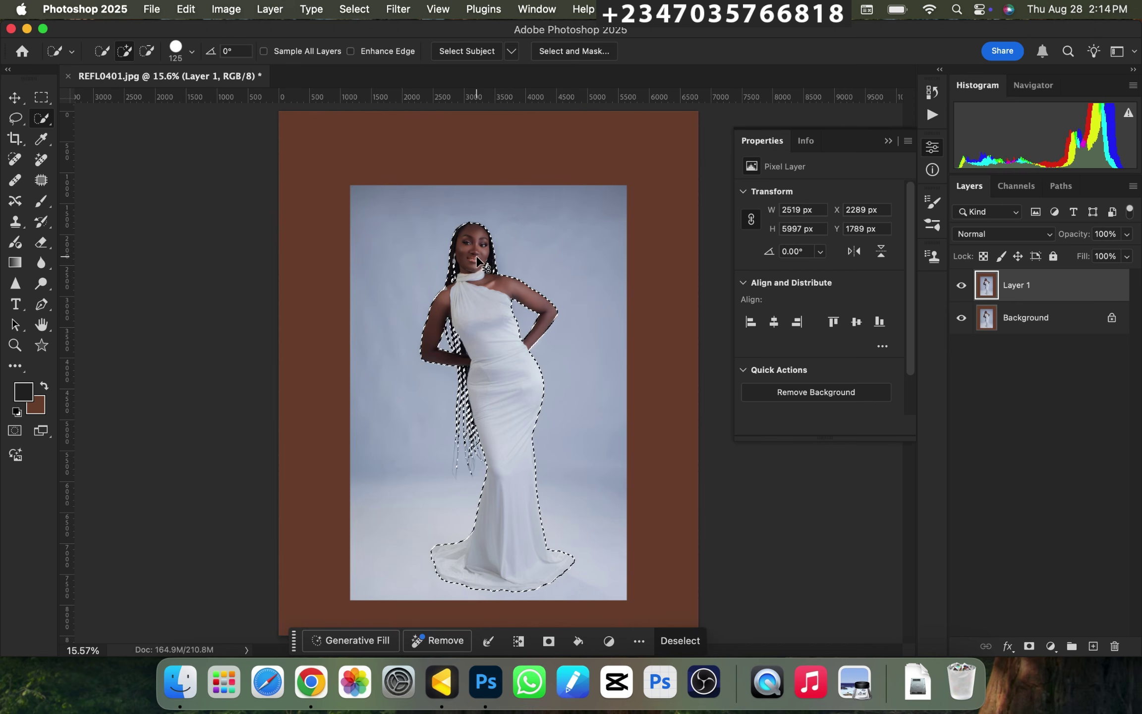
{"action": "key", "text": "super+plus"}
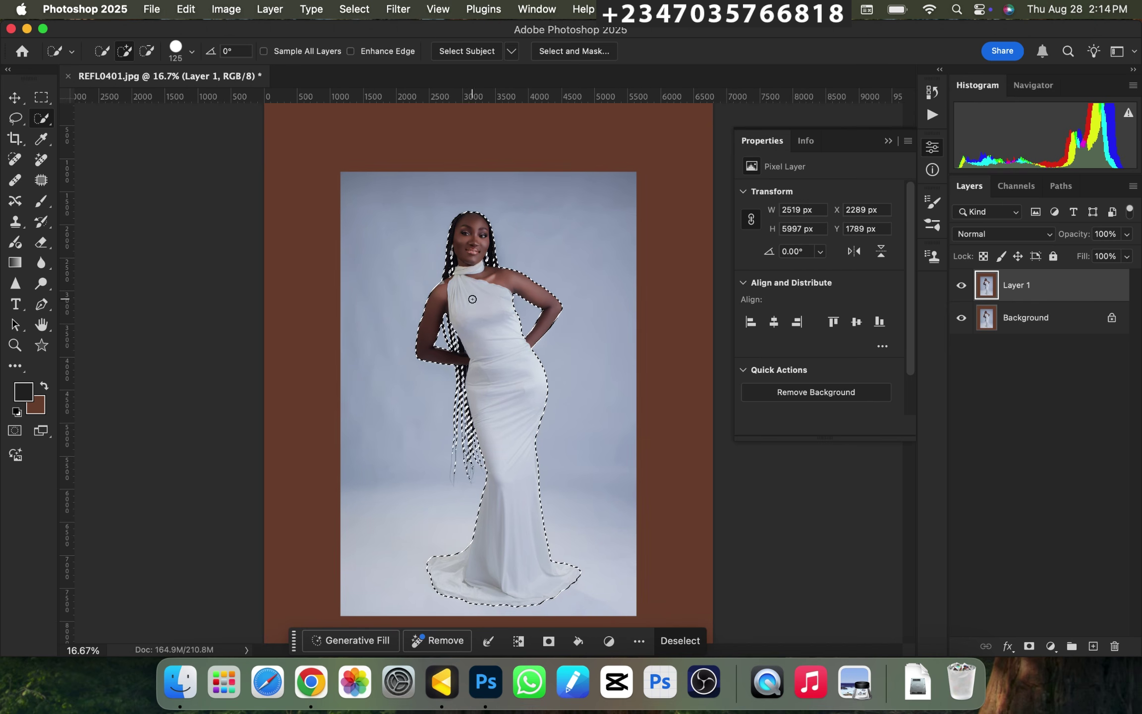
- Feather the selection of the woman by 2 pixels and turn it into a layer mask on Layer 1
{"action": "right_click", "coordinate": [477, 227]}
{"action": "left_click", "coordinate": [504, 273]}
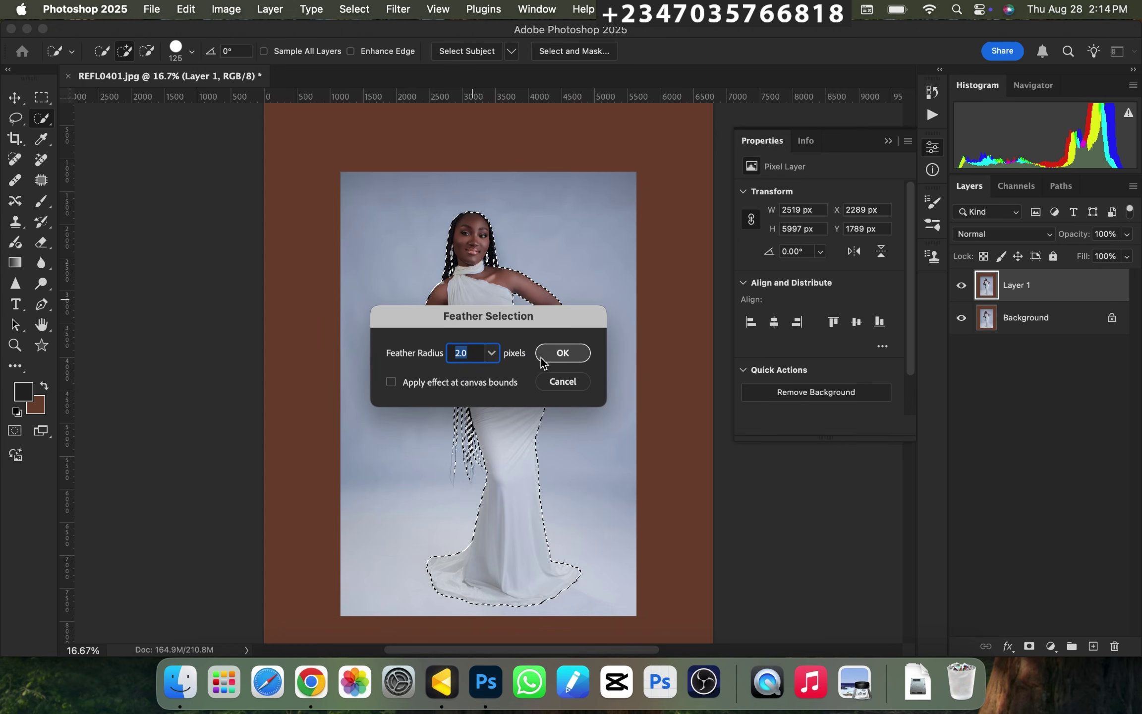
{"action": "left_click", "coordinate": [561, 354]}
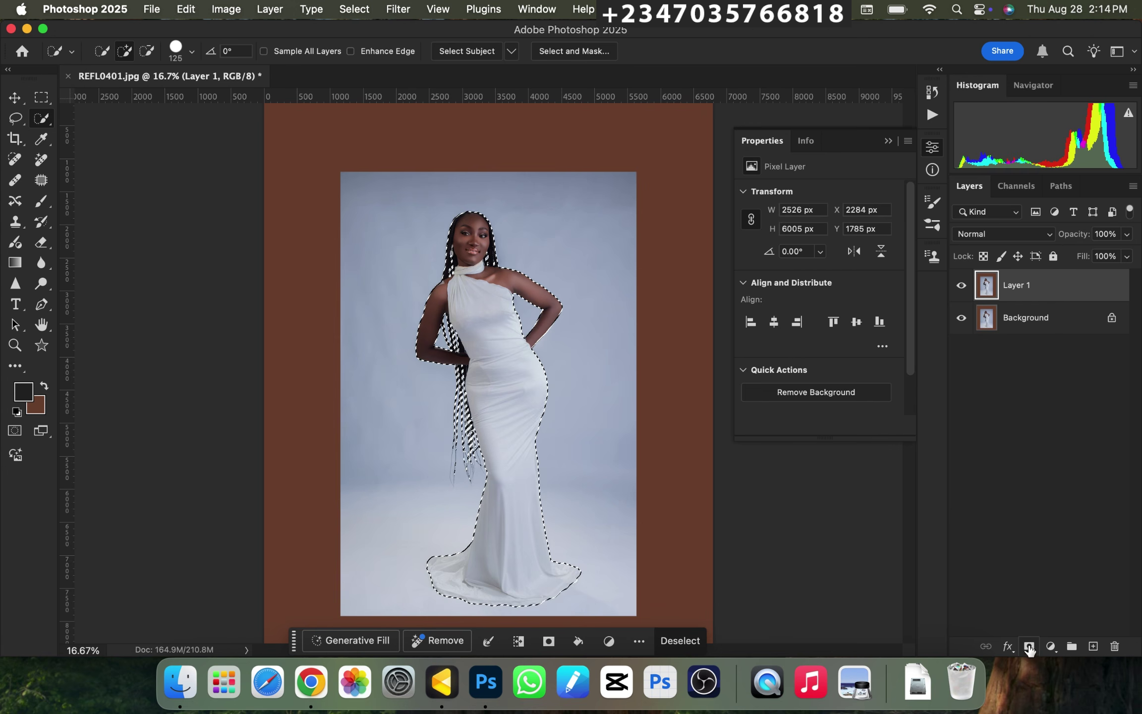
{"action": "left_click", "coordinate": [1029, 646]}
{"action": "key", "text": "super+minus"}
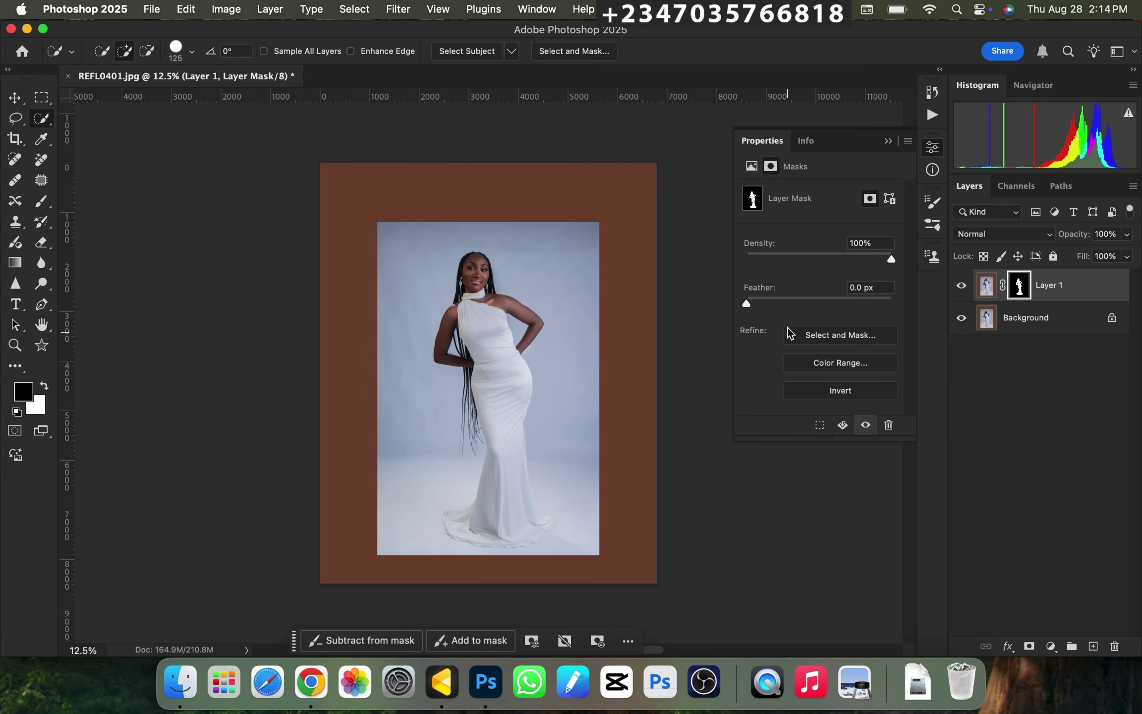
{"action": "key", "text": "super+equal"}
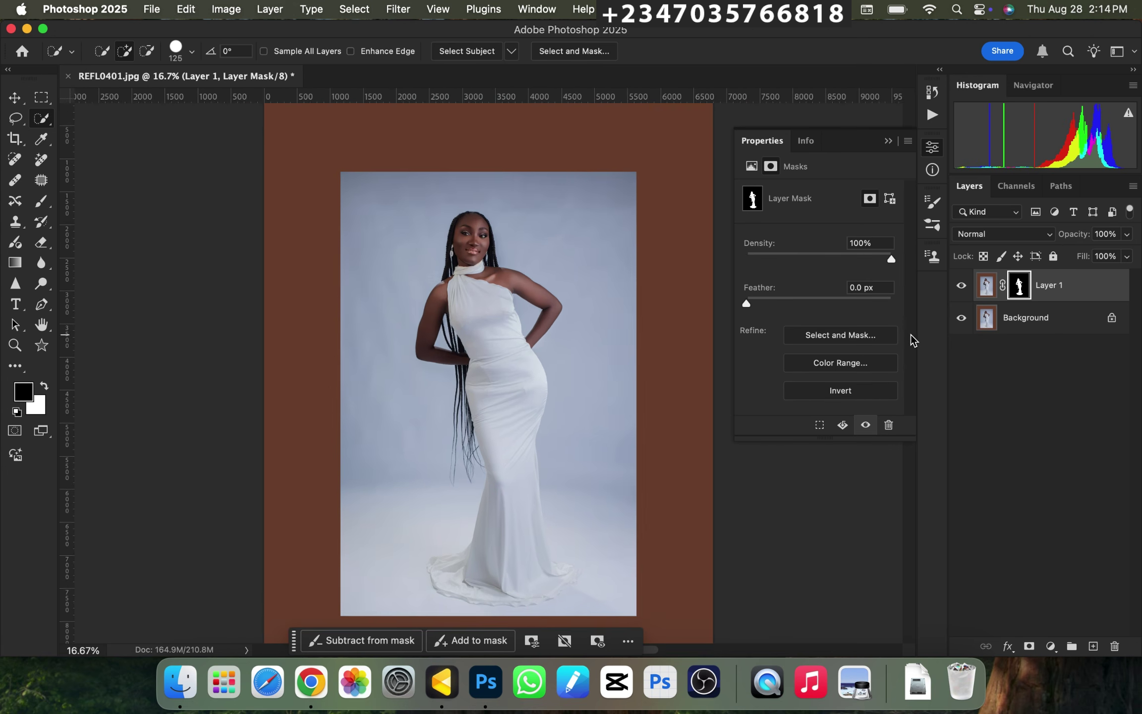
{"action": "key", "text": "super+minus"}
{"action": "key", "text": "super+equal"}
{"action": "key", "text": "super+minus"}
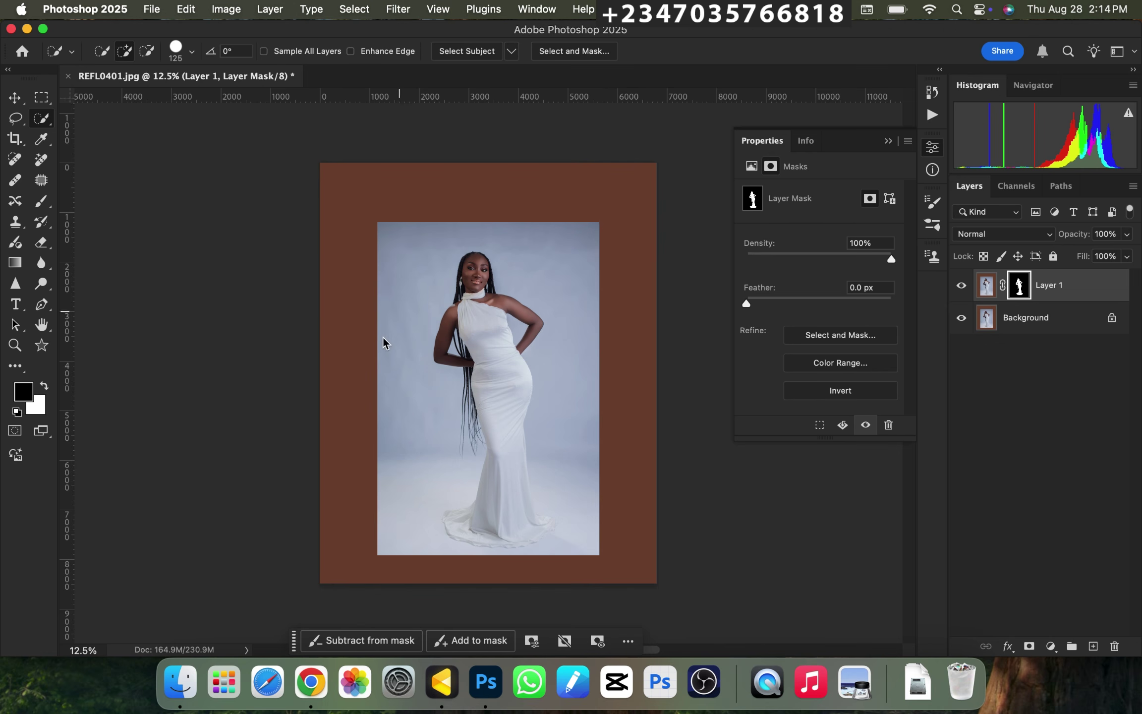
{"action": "key", "text": "super+minus"}
{"action": "key", "text": "super+equal"}
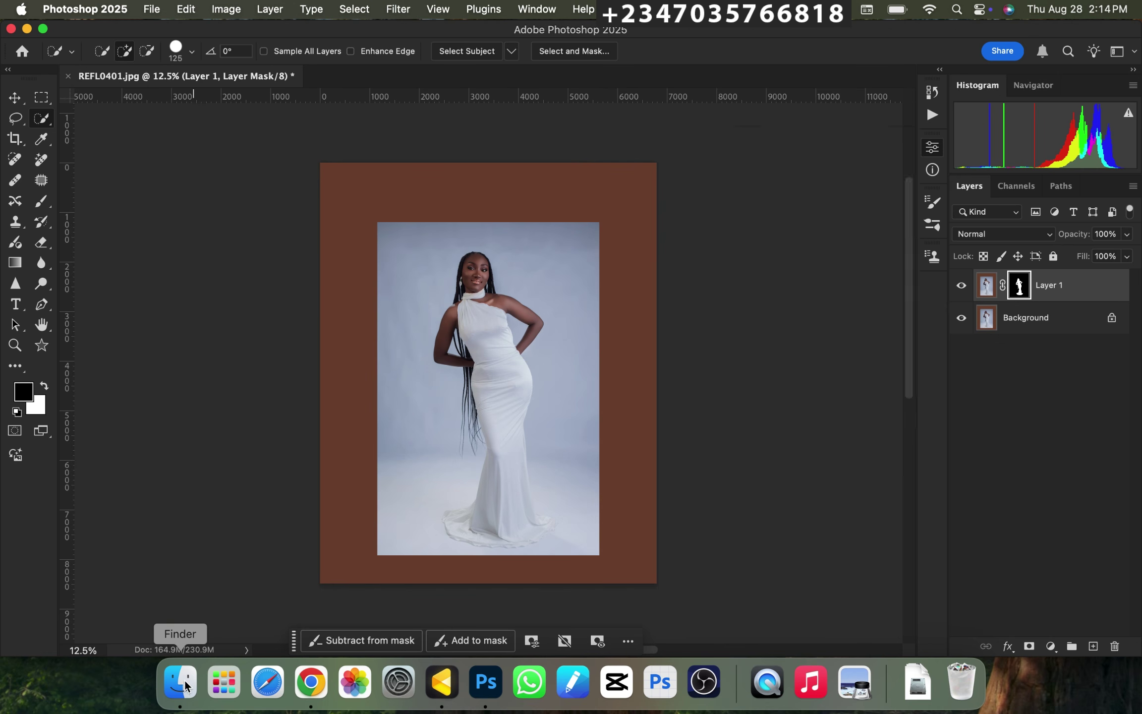
- Switch to Finder and place the sunset lake image with two mirrored pillars from the background folder into the Photoshop document
{"action": "left_click", "coordinate": [182, 683]}
{"action": "left_click", "coordinate": [798, 489]}
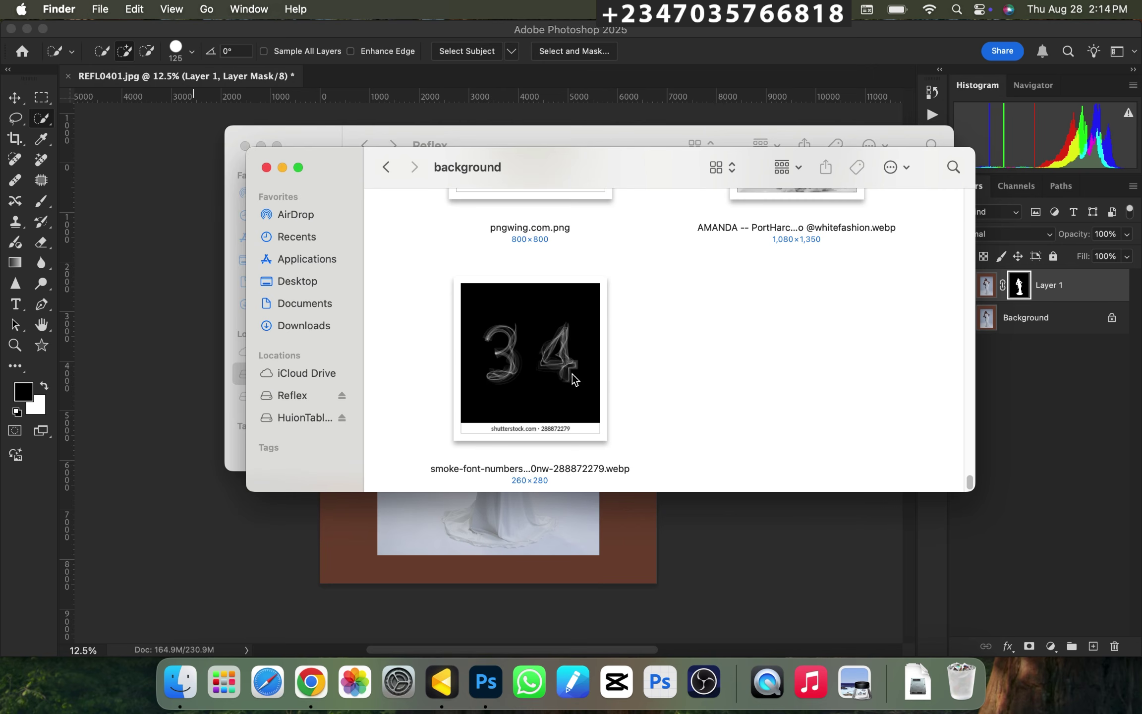
{"action": "scroll", "coordinate": [558, 389], "scroll_direction": "up", "scroll_amount": 10}
{"action": "scroll", "coordinate": [560, 389], "scroll_direction": "up", "scroll_amount": 5}
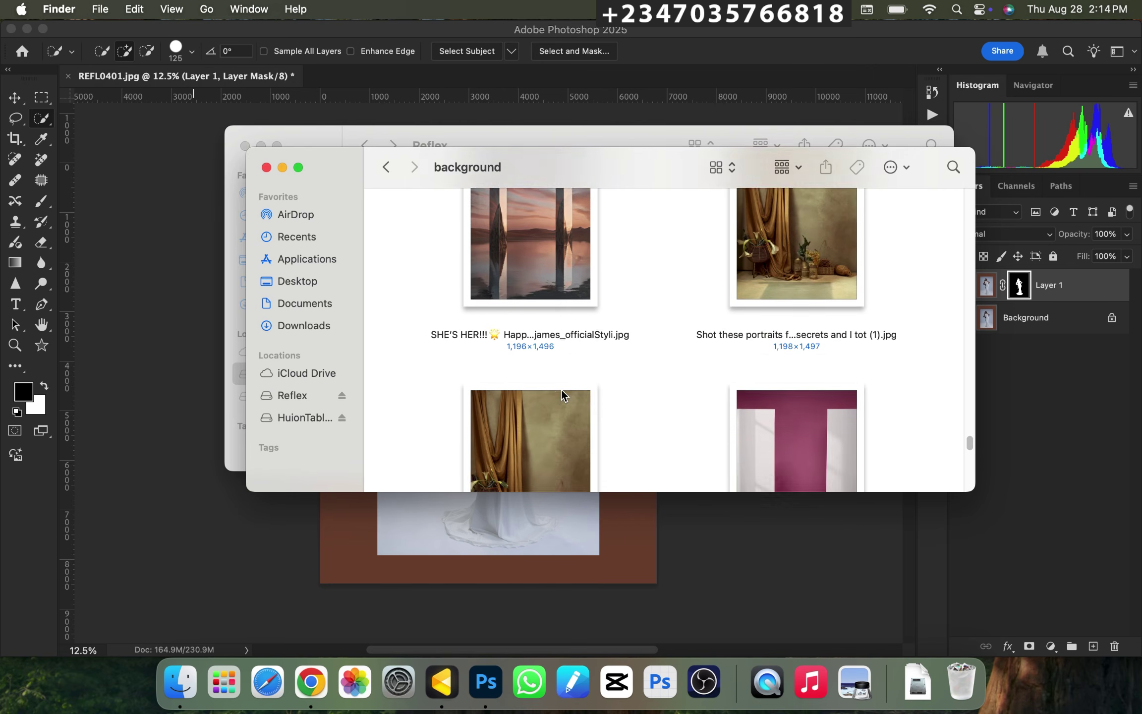
{"action": "scroll", "coordinate": [561, 390], "scroll_direction": "down", "scroll_amount": 3}
{"action": "left_click", "coordinate": [529, 351]}
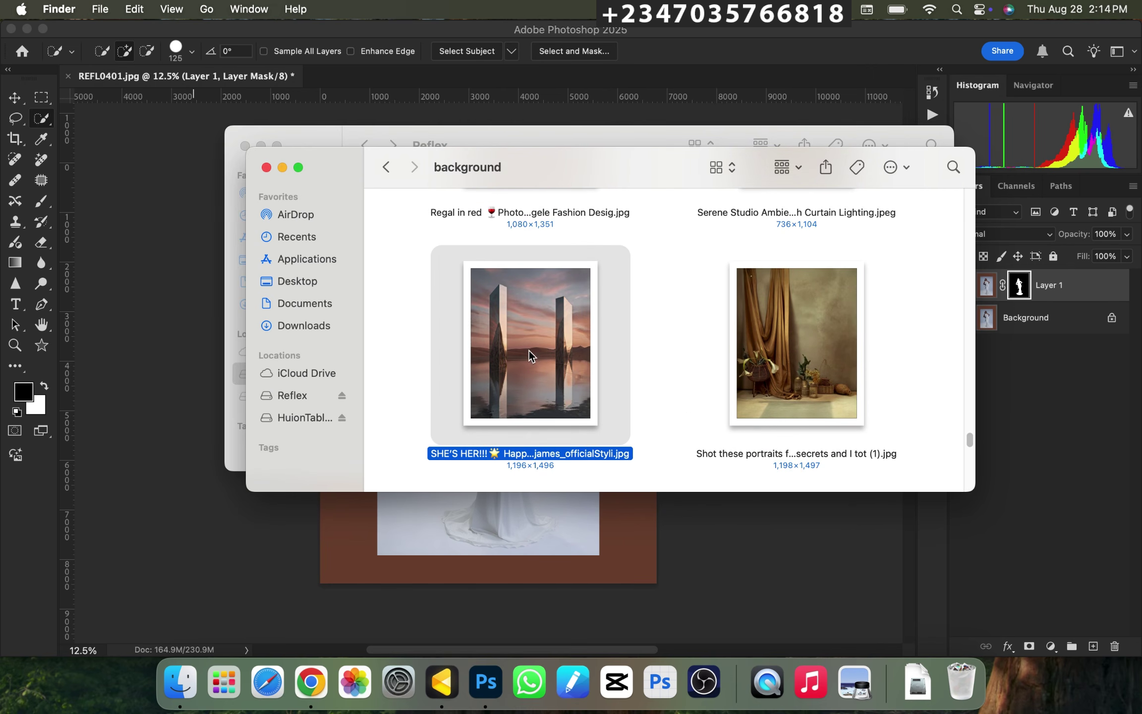
{"action": "left_click_drag", "start_coordinate": [542, 336], "coordinate": [191, 401]}
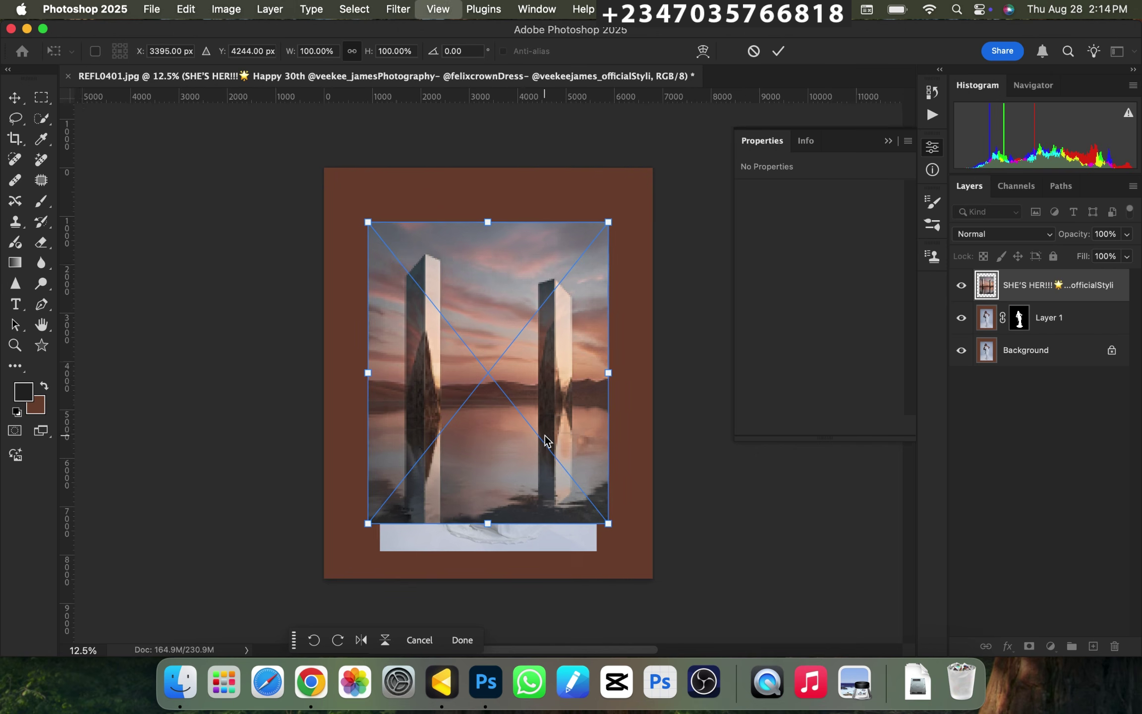
- Scale the placed sunset lake image to about 161% and centre it horizontally so it covers the whole canvas
{"action": "key", "text": "super+minus"}
{"action": "left_click_drag", "start_coordinate": [570, 390], "coordinate": [674, 386]}
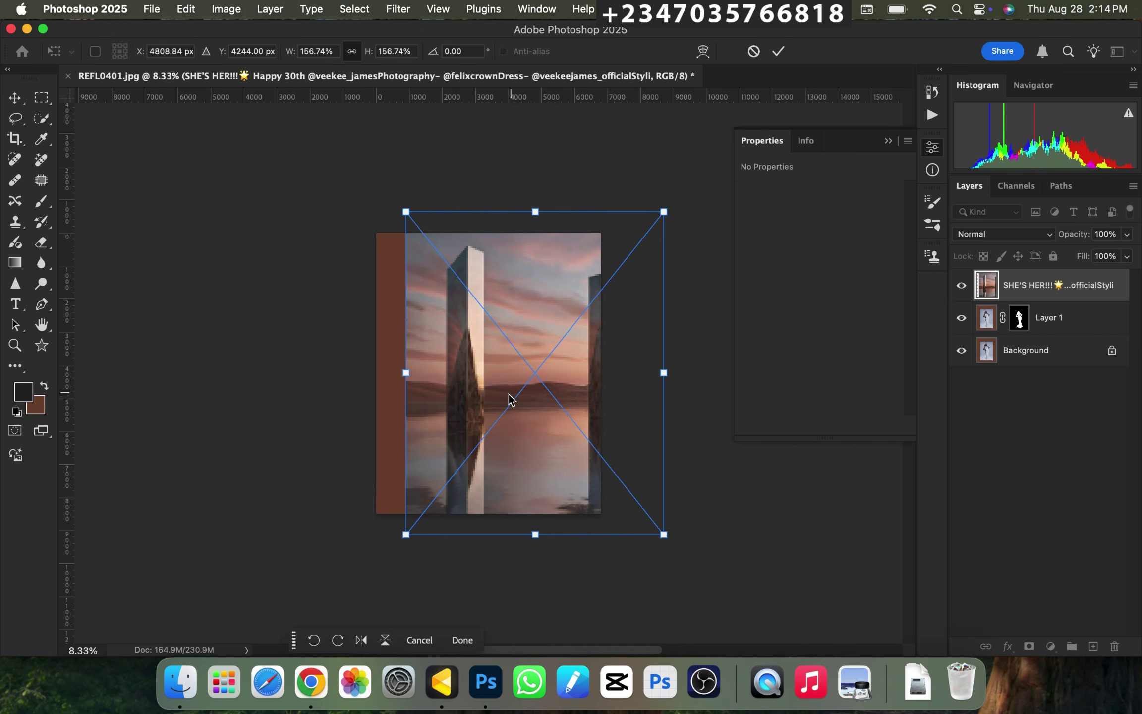
{"action": "left_click_drag", "start_coordinate": [517, 395], "coordinate": [474, 402]}
{"action": "left_click_drag", "start_coordinate": [485, 221], "coordinate": [486, 213]}
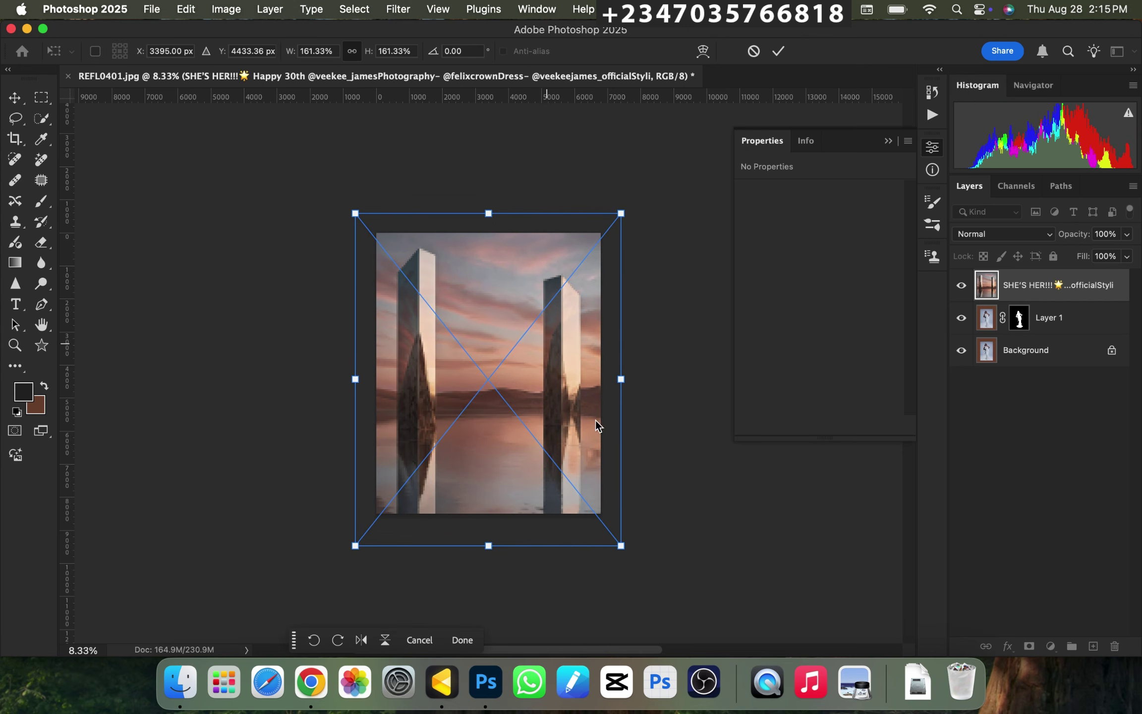
{"action": "key", "text": "Return"}
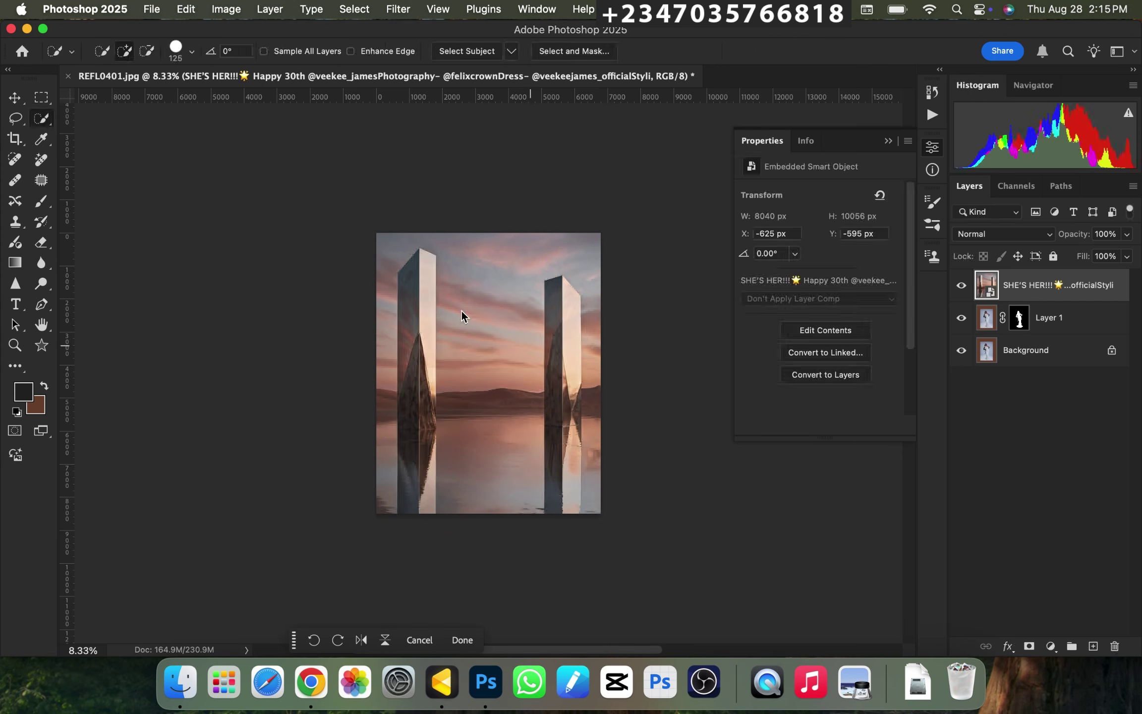
- Move the sunset lake layer below Layer 1 so the masked woman stands in front of it
{"action": "key", "text": "super+equal"}
{"action": "key", "text": "super+minus"}
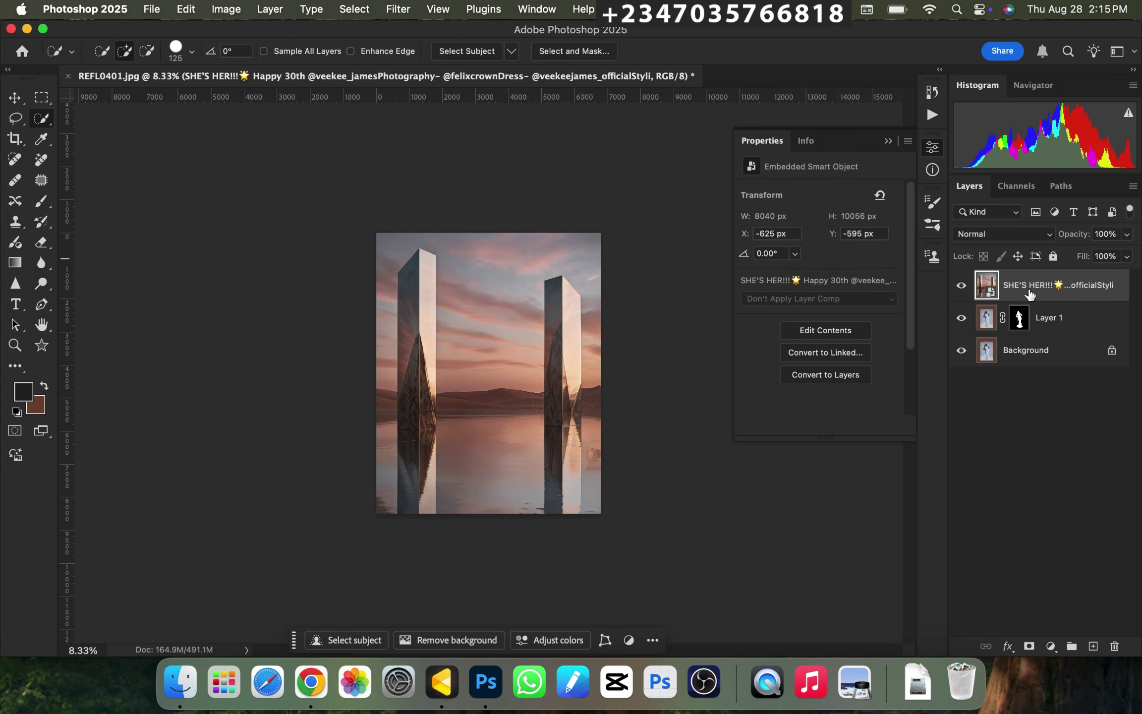
{"action": "left_click_drag", "start_coordinate": [1029, 294], "coordinate": [1023, 333]}
- Shift the sunset lake image about 194 px right and 139 px down to position the pillars around the woman
{"action": "key", "text": "super+equal"}
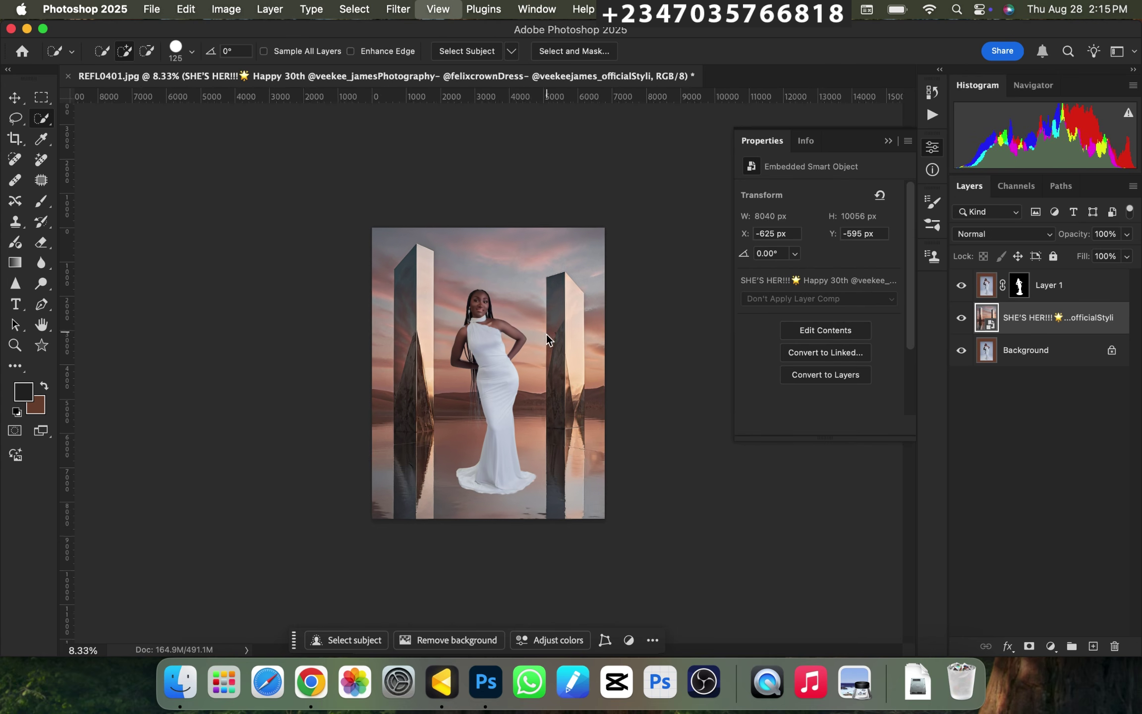
{"action": "key", "text": "super+minus"}
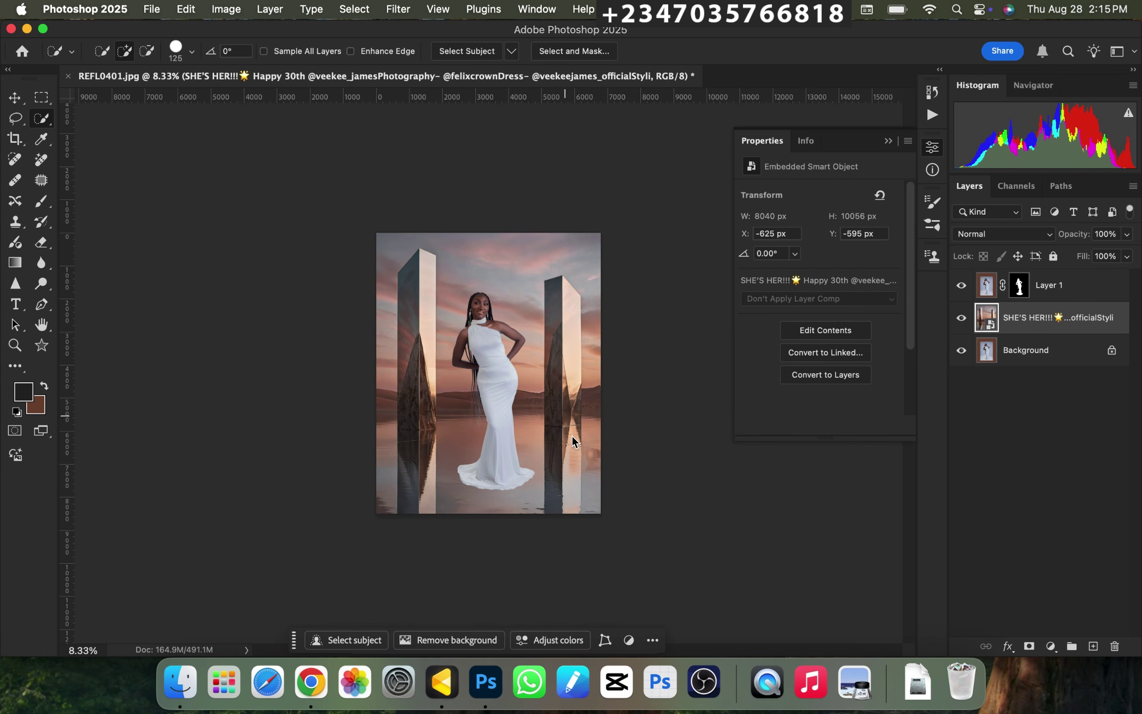
{"action": "key", "text": "super+equal"}
{"action": "key", "text": "super+minus"}
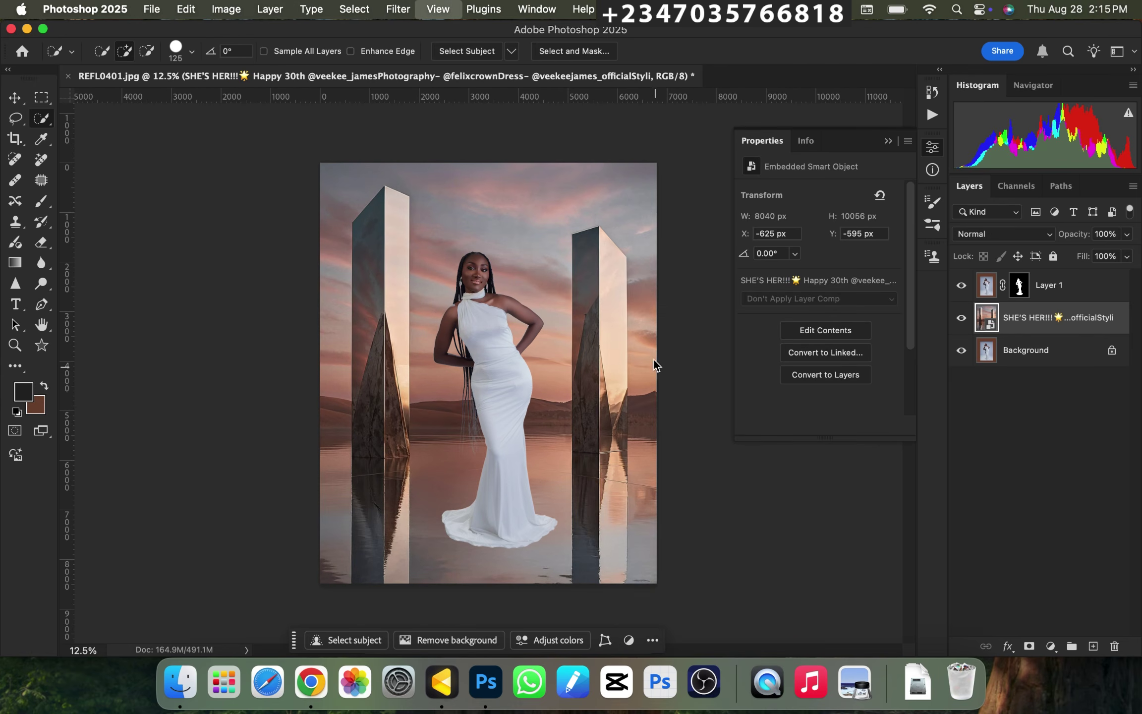
{"action": "key", "text": "super+equal"}
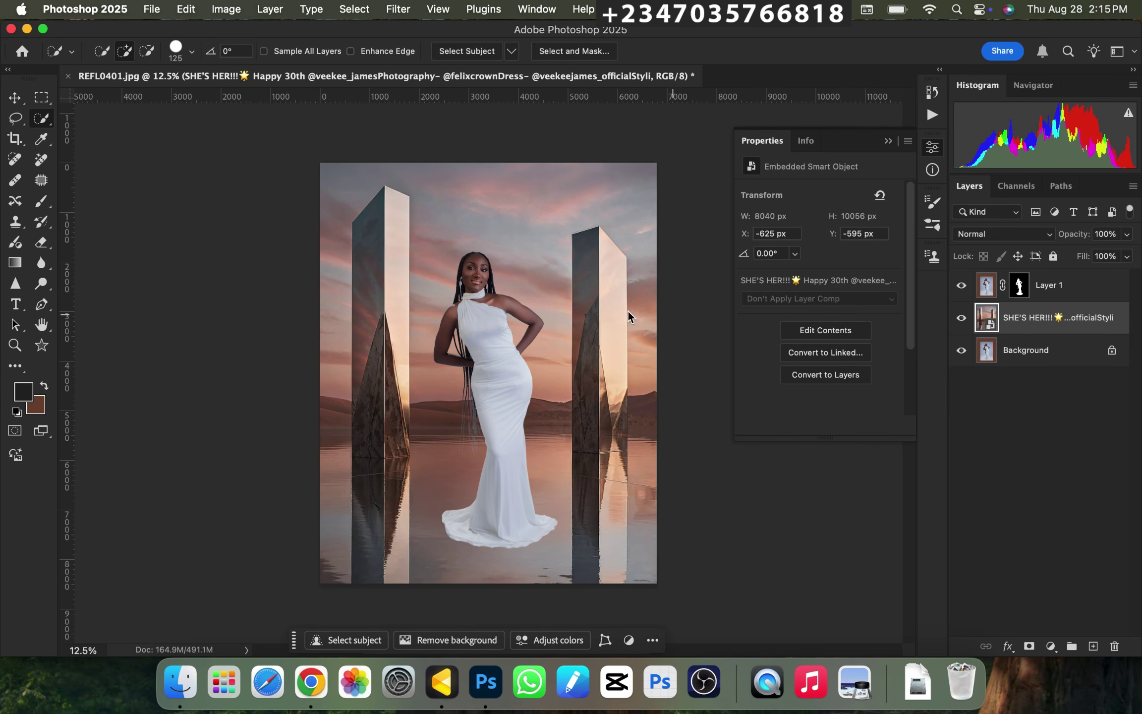
{"action": "key", "text": "super+t"}
{"action": "mouse_move", "coordinate": [496, 327]}
{"action": "left_mouse_down"}
{"action": "mouse_move", "coordinate": [511, 345]}
{"action": "mouse_move", "coordinate": [498, 341]}
{"action": "left_mouse_up"}
{"action": "key", "text": "Return"}
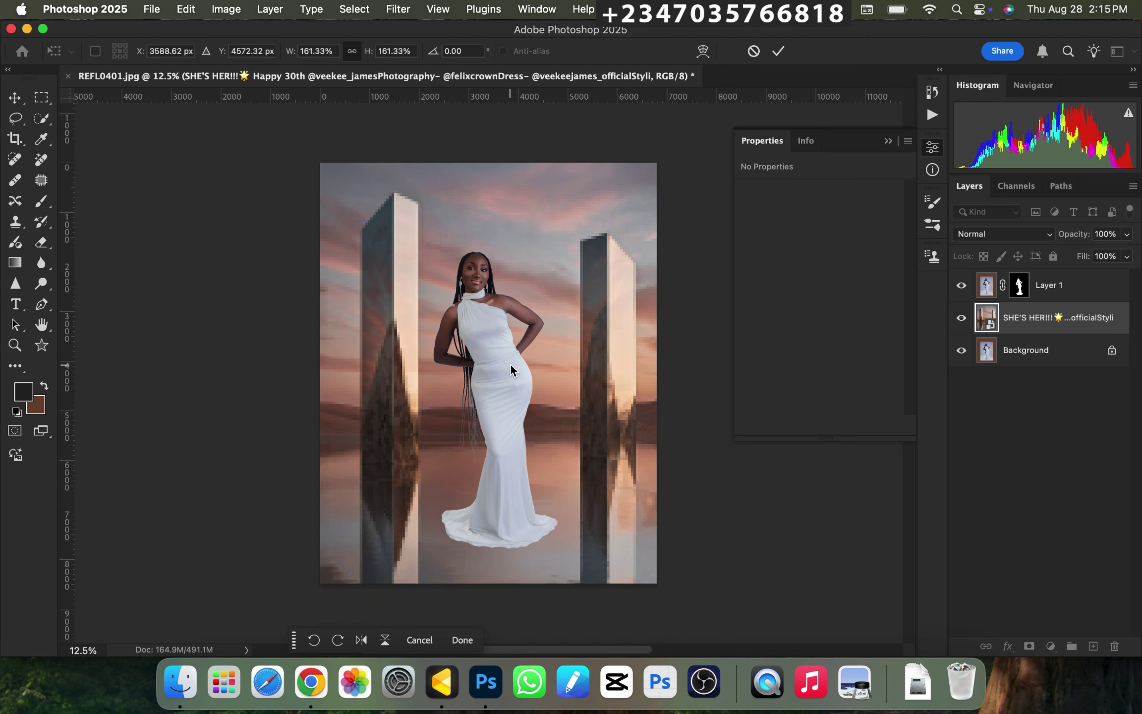
{"action": "key", "text": "w"}
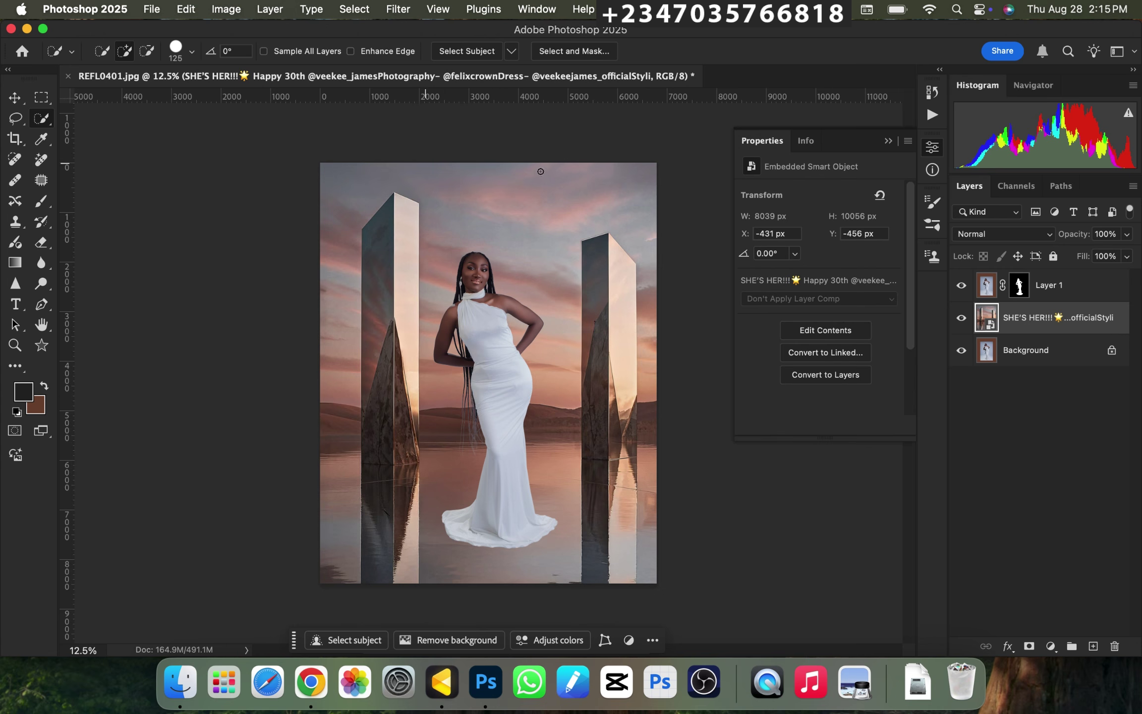
- Enlarge the canvas with the Crop tool at a 4:5 ratio, adding about 460 px above and 190 px on each side
{"action": "key", "text": "super+minus"}
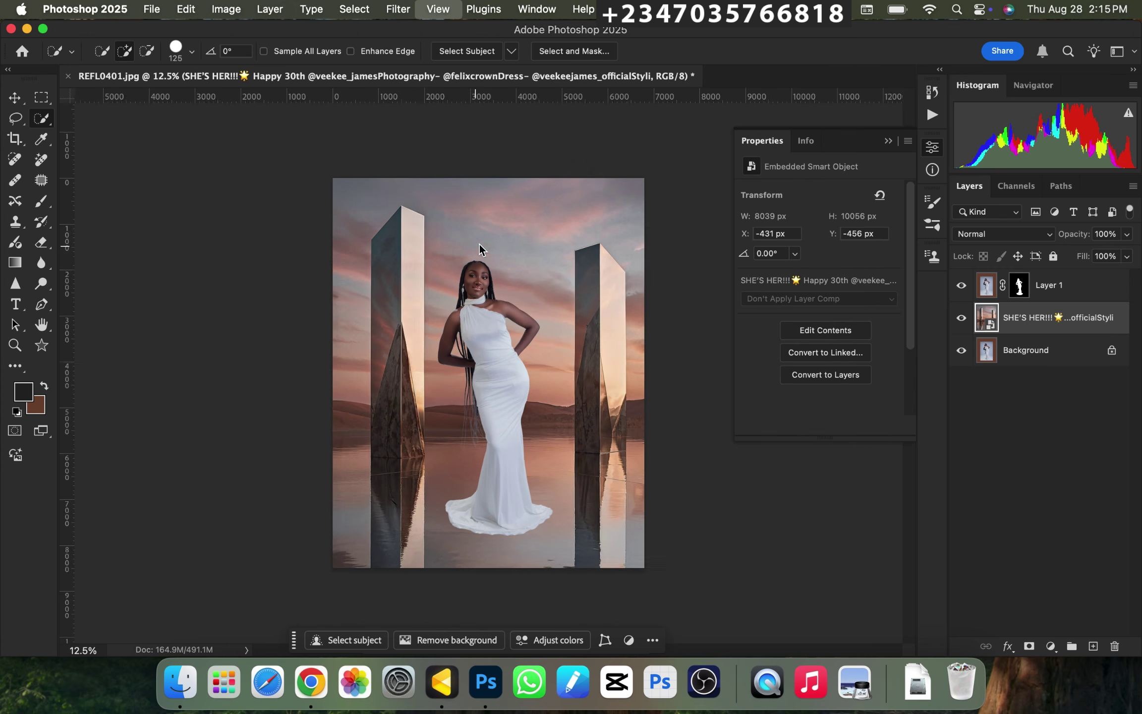
{"action": "key", "text": "c"}
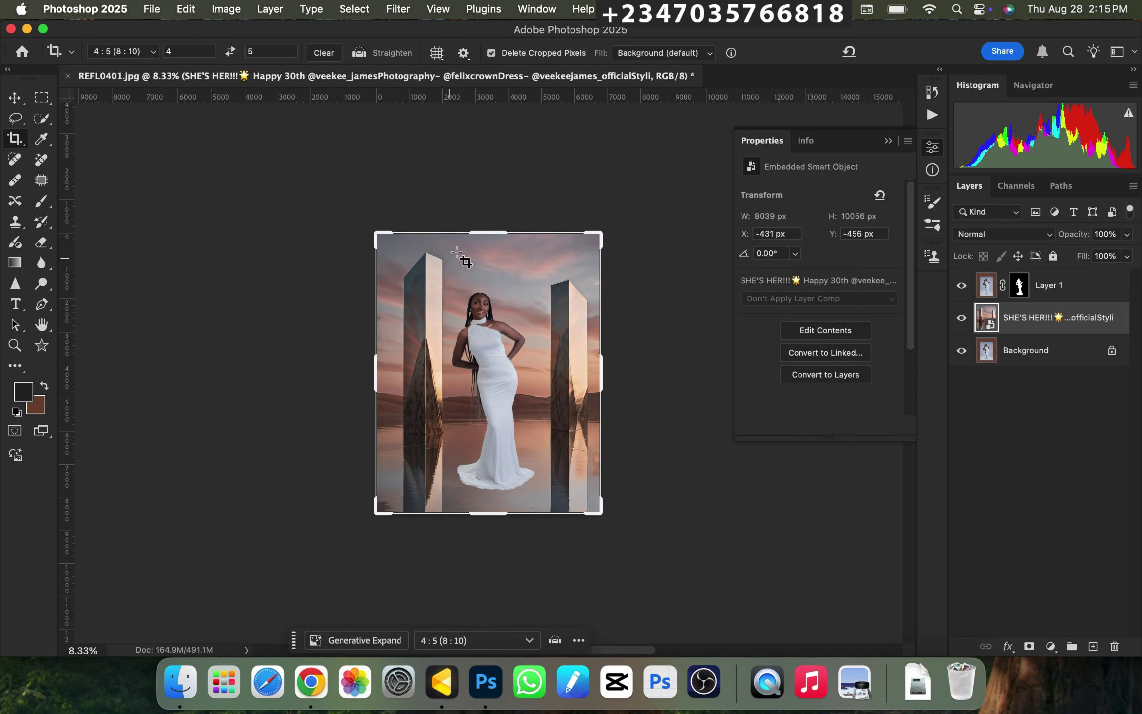
{"action": "left_click_drag", "start_coordinate": [487, 229], "coordinate": [487, 229]}
{"action": "left_click_drag", "start_coordinate": [488, 227], "coordinate": [497, 227]}
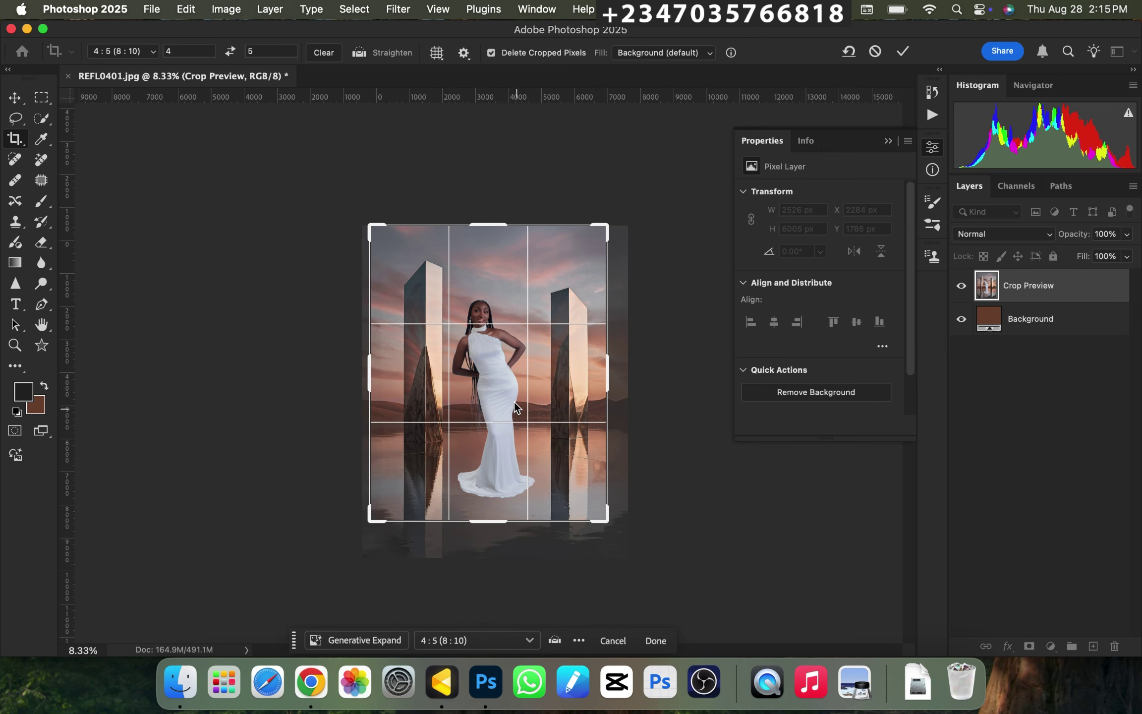
{"action": "key", "text": "super+plus"}
{"action": "key", "text": "super+plus"}
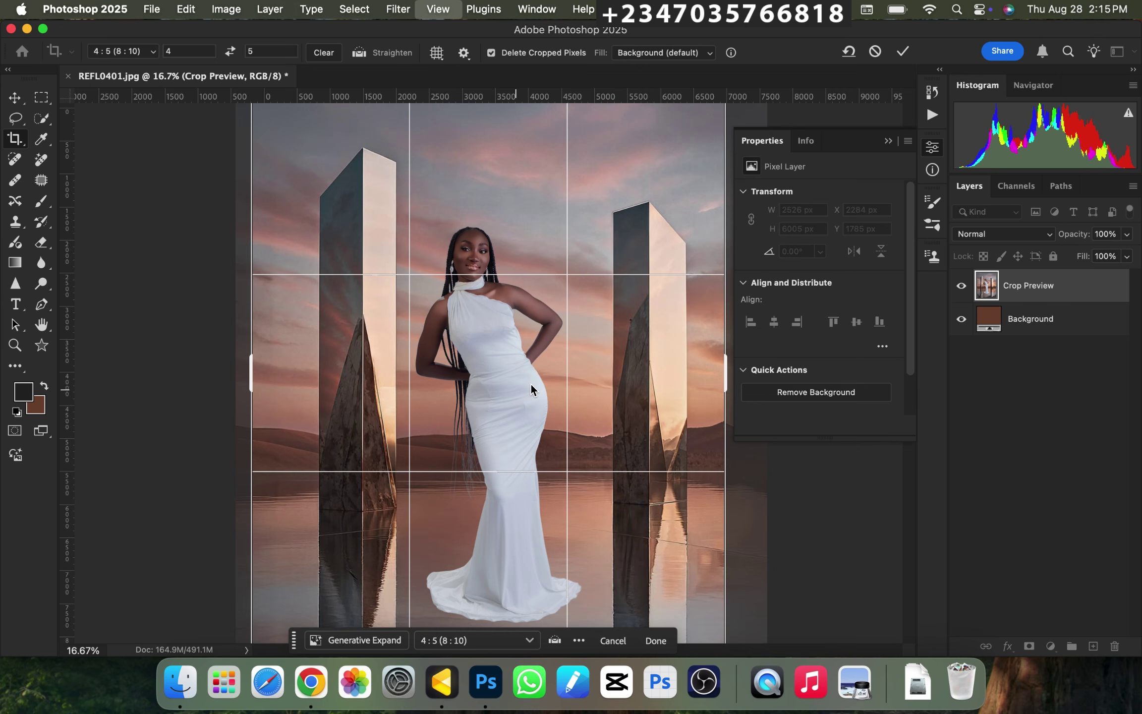
{"action": "key", "text": "super+minus"}
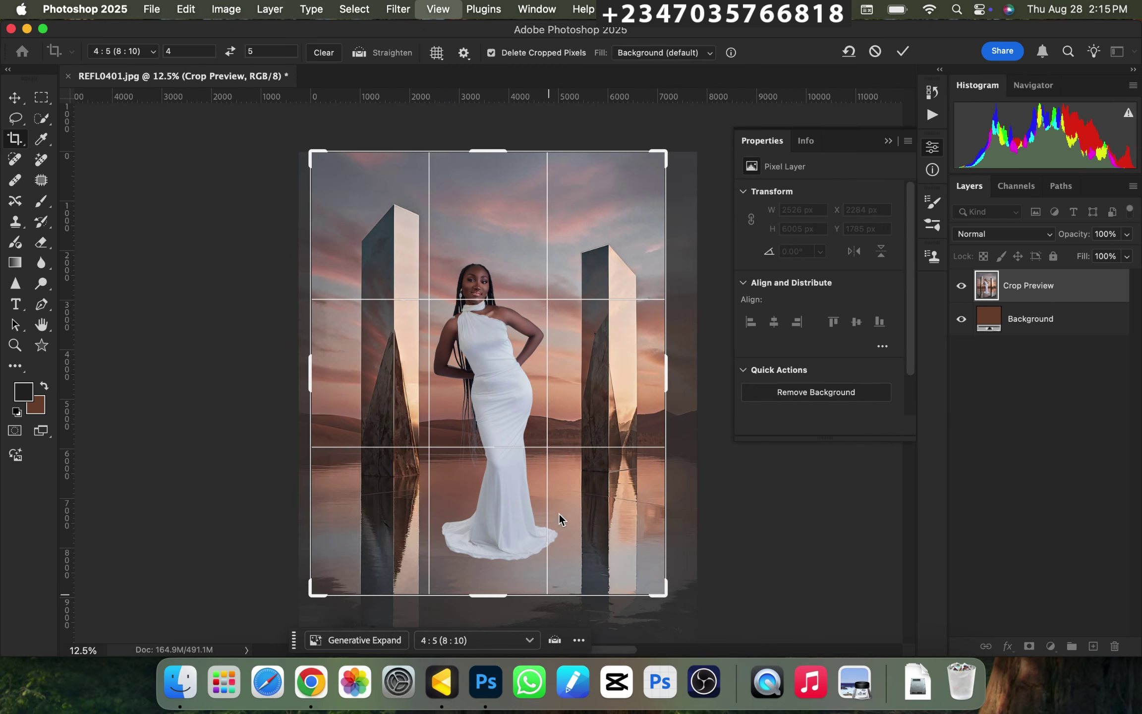
{"action": "key", "text": "super+minus"}
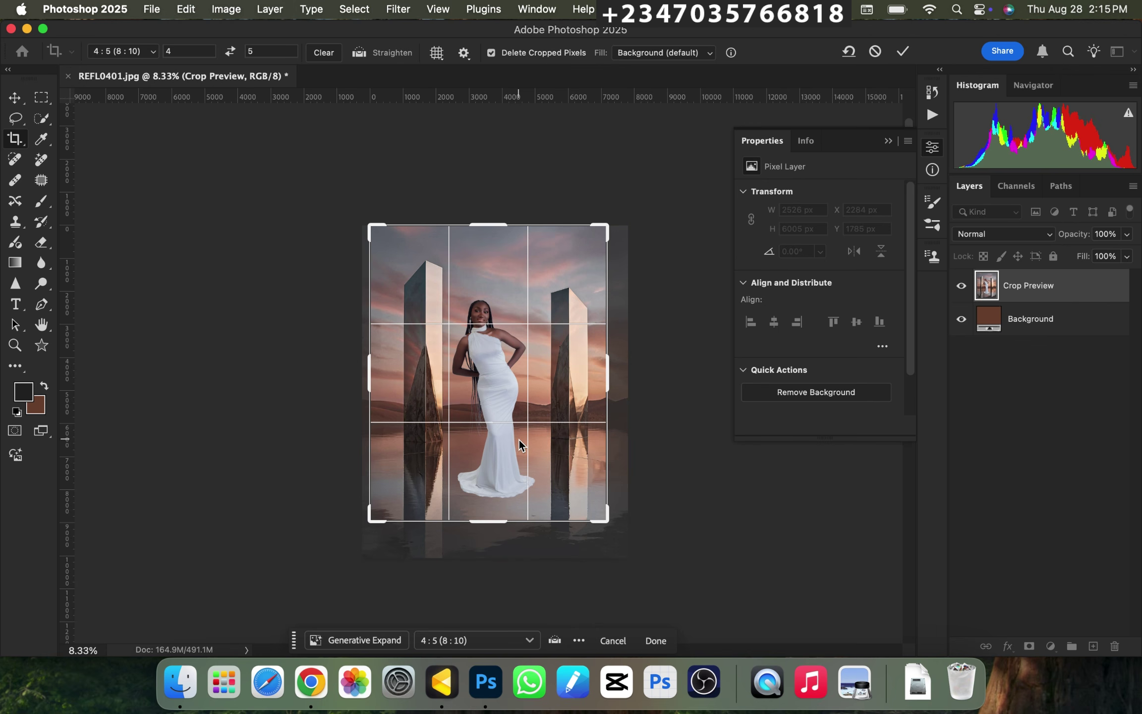
{"action": "key", "text": "Return"}
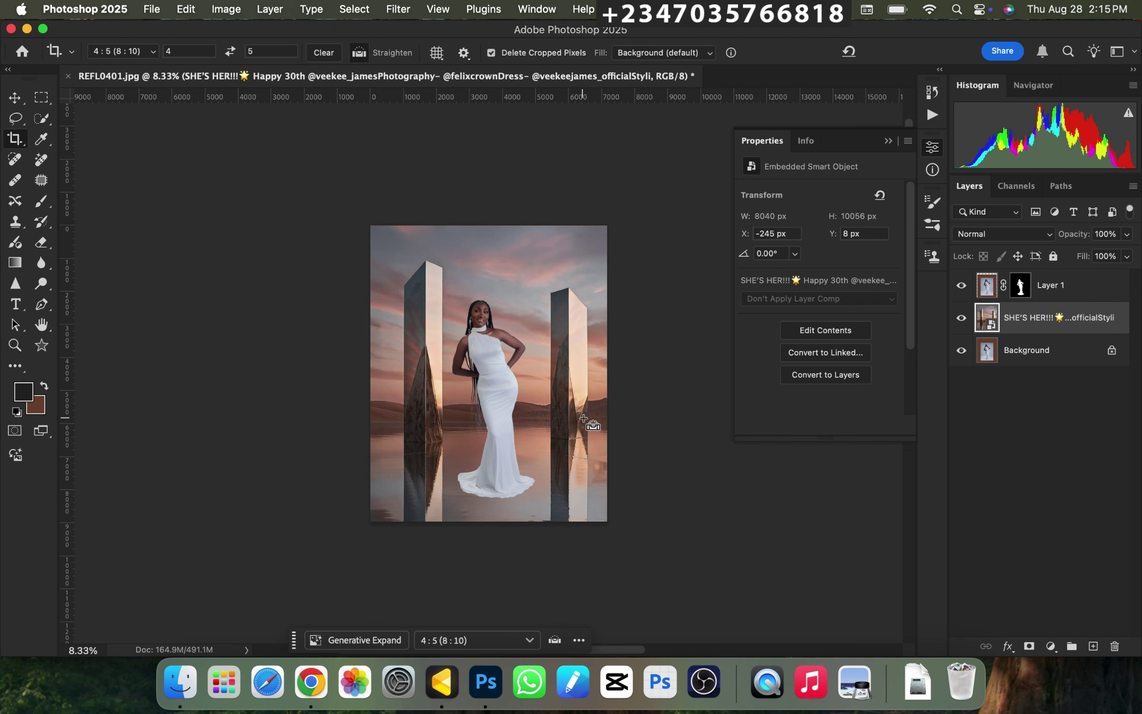
- Examine how the woman's figure and dress hem sit on the lake surface in the enlarged composite
{"action": "key", "text": "super+plus"}
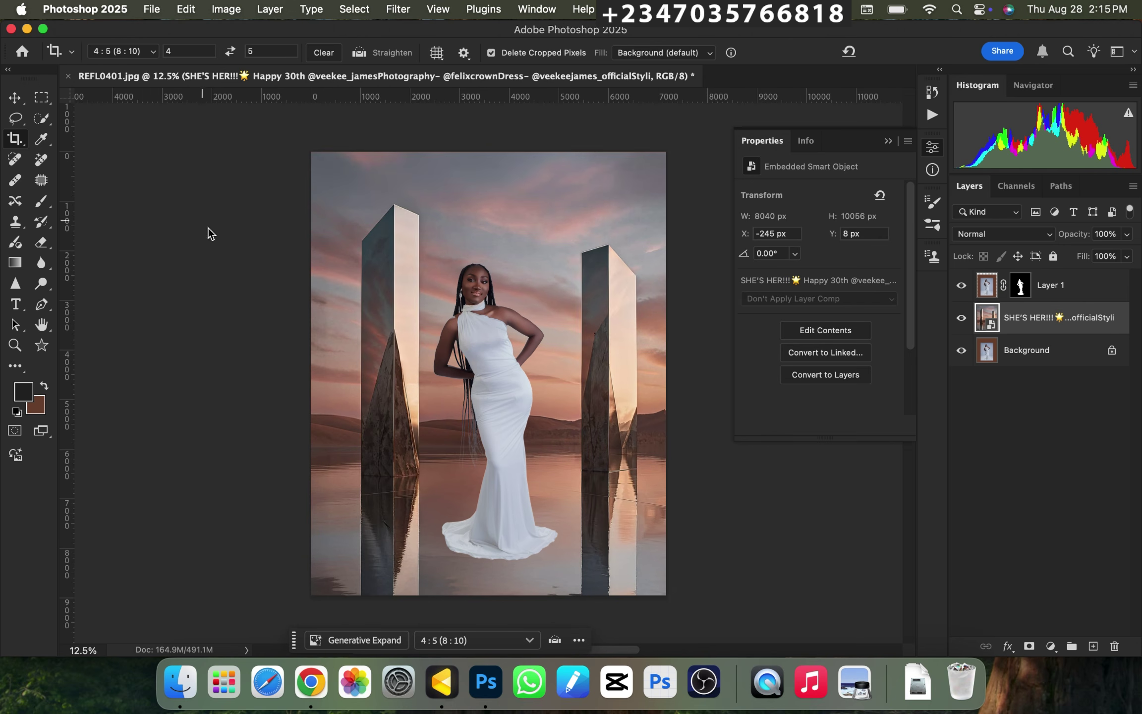
{"action": "key", "text": "super+minus"}
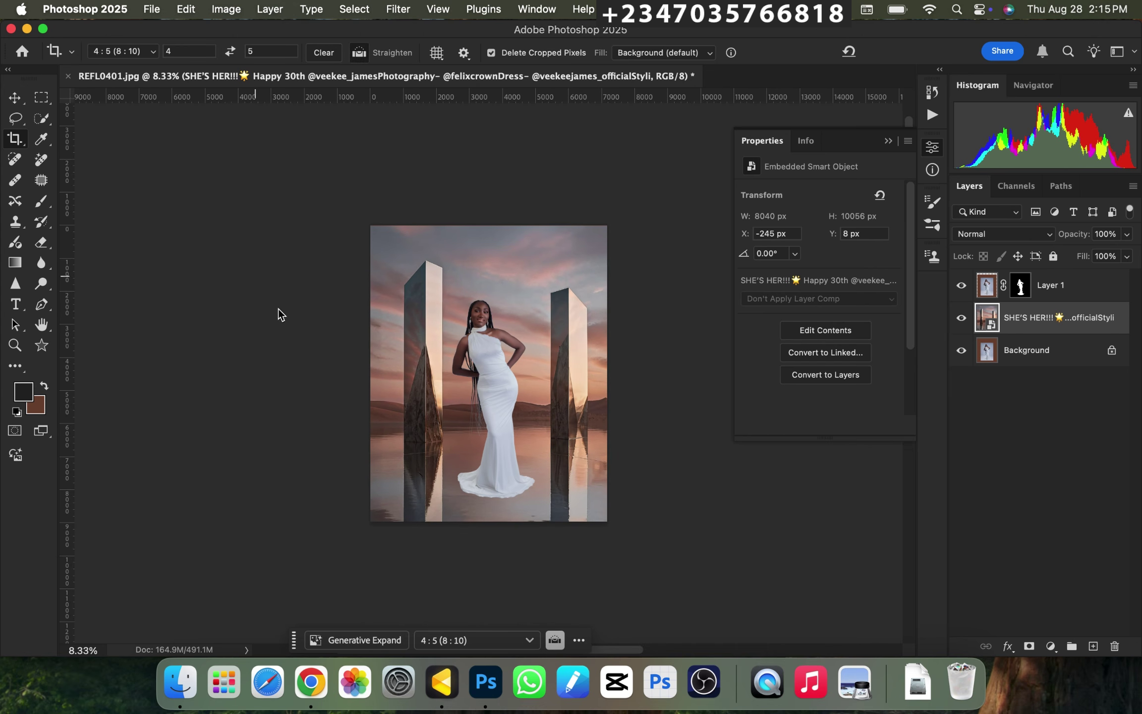
{"action": "key", "text": "super+plus"}
{"action": "key", "text": "super+minus"}
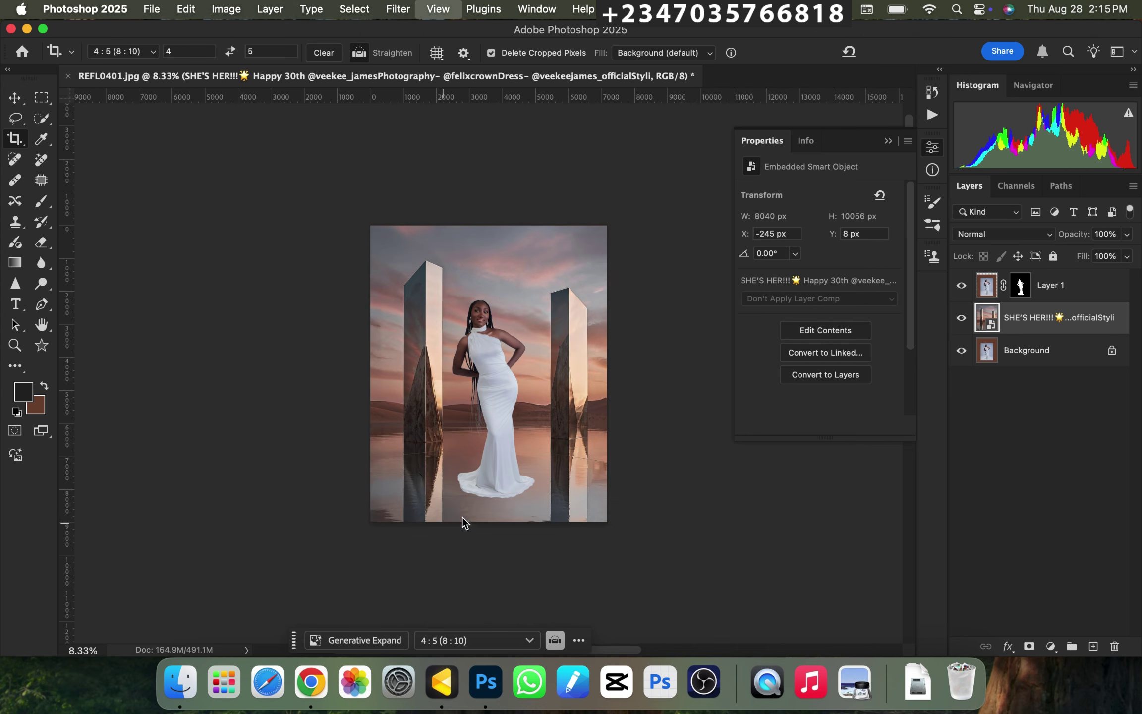
{"action": "key", "text": "super+plus"}
{"action": "key", "text": "super+minus"}
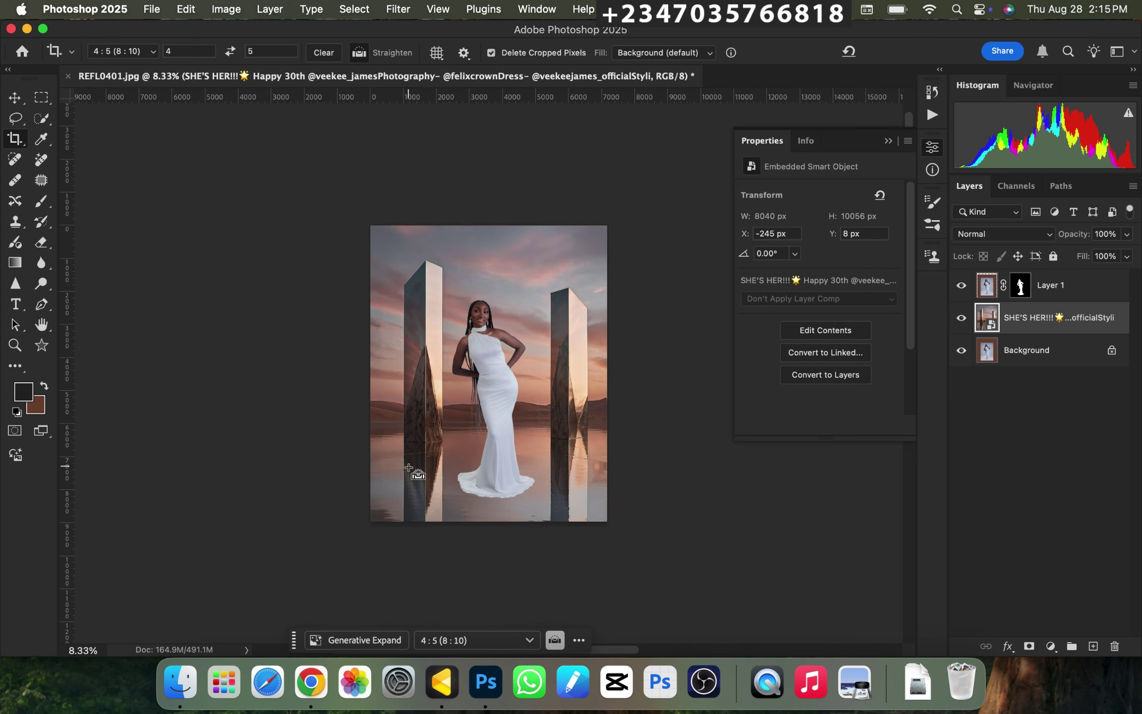
{"action": "key", "text": "super+plus"}
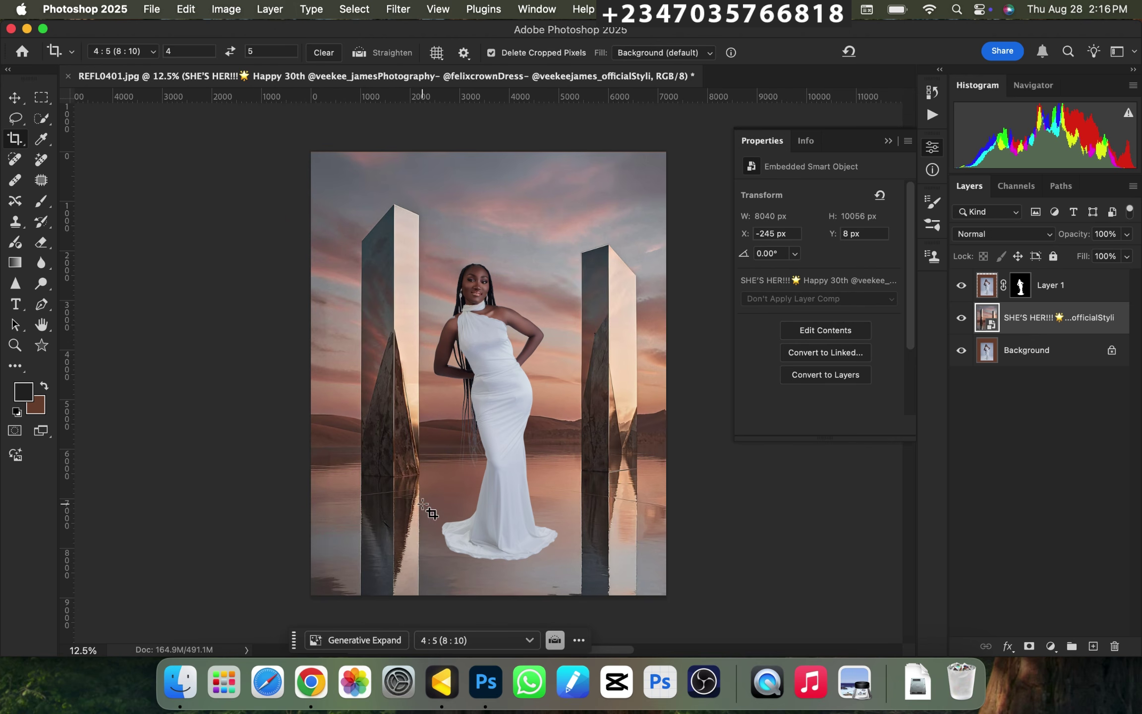
{"action": "key", "text": "super+minus"}
{"action": "key", "text": "super+plus"}
- Duplicate Layer 1 and convert the original Layer 1 beneath the copy to a smart object
{"action": "left_click", "coordinate": [1047, 297]}
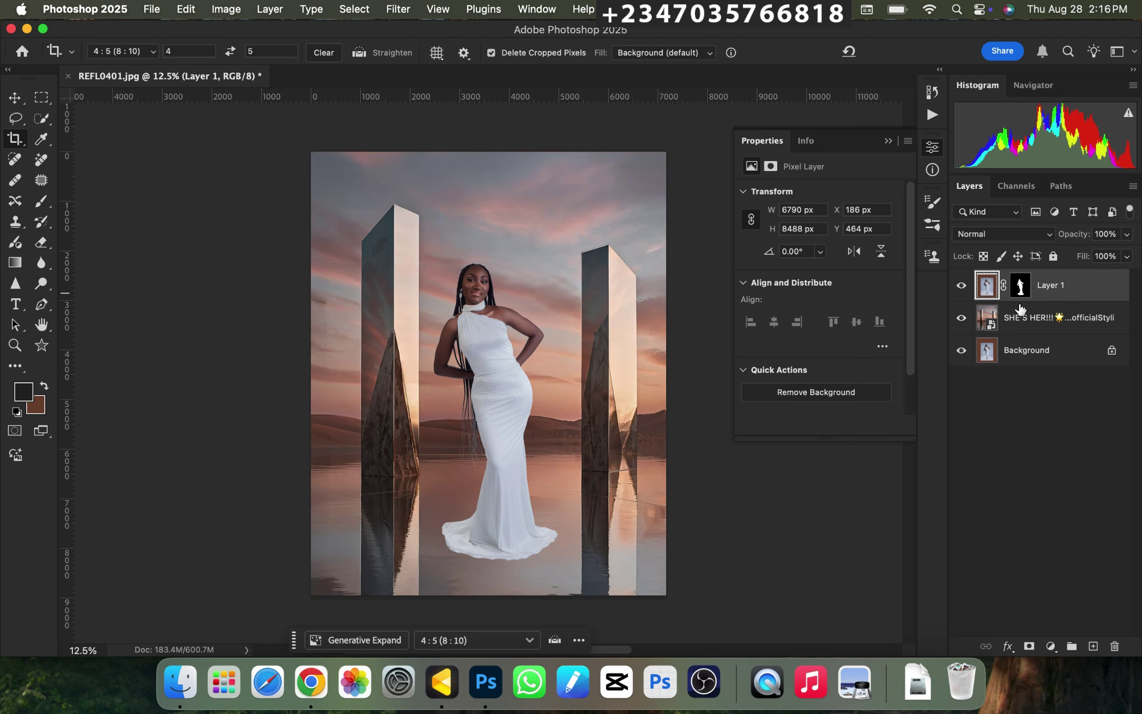
{"action": "key", "text": "super+j"}
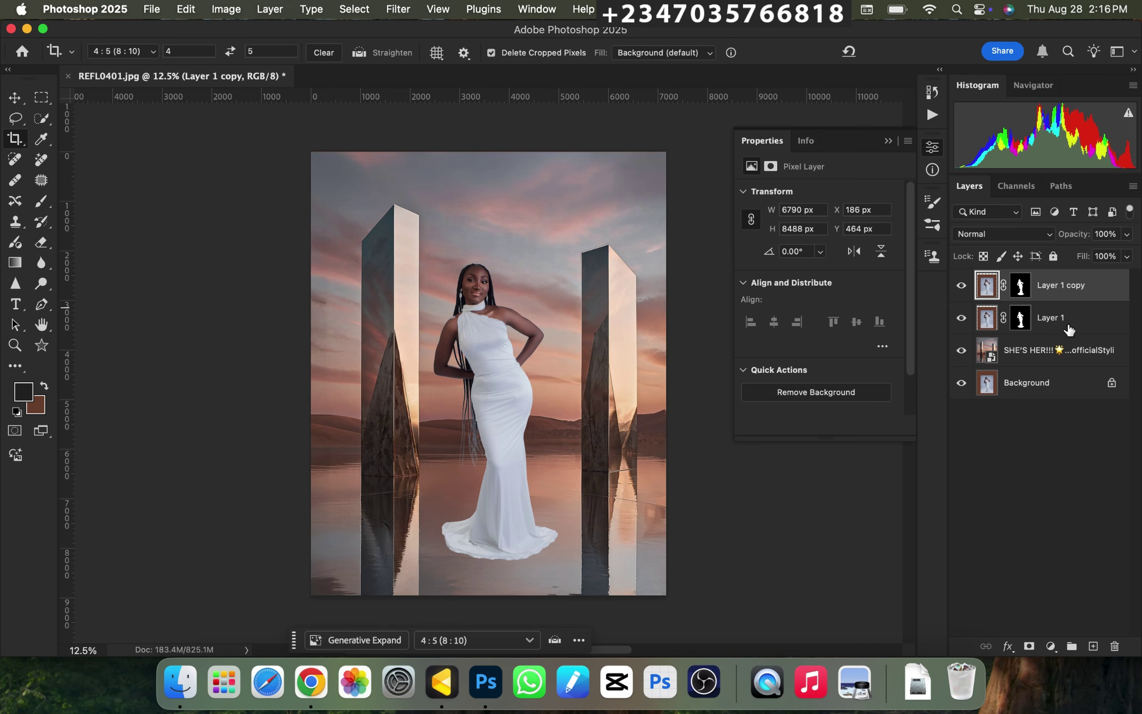
{"action": "left_click", "coordinate": [1051, 325]}
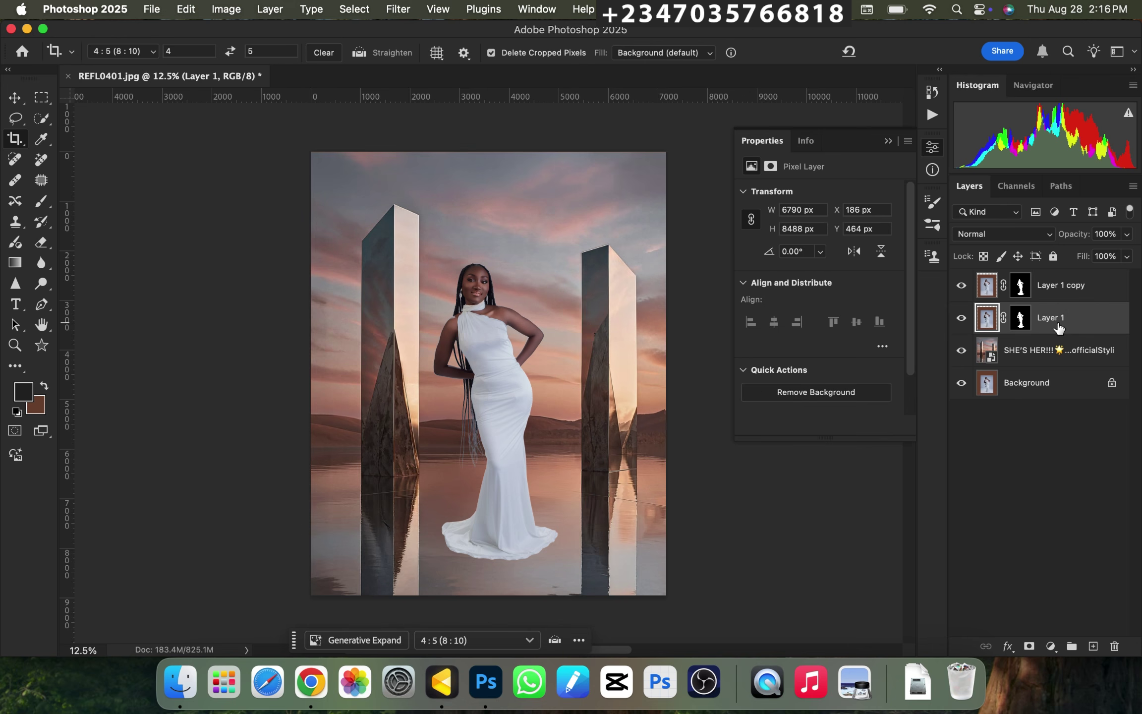
{"action": "right_click", "coordinate": [1058, 327]}
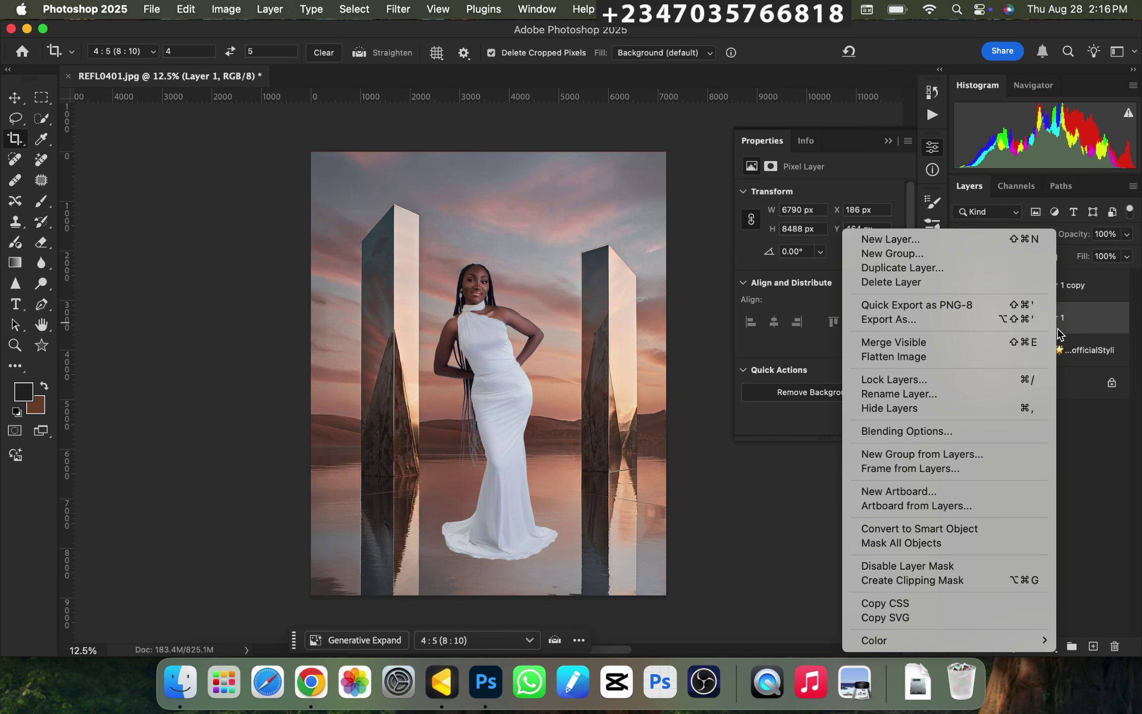
{"action": "left_click", "coordinate": [916, 529]}
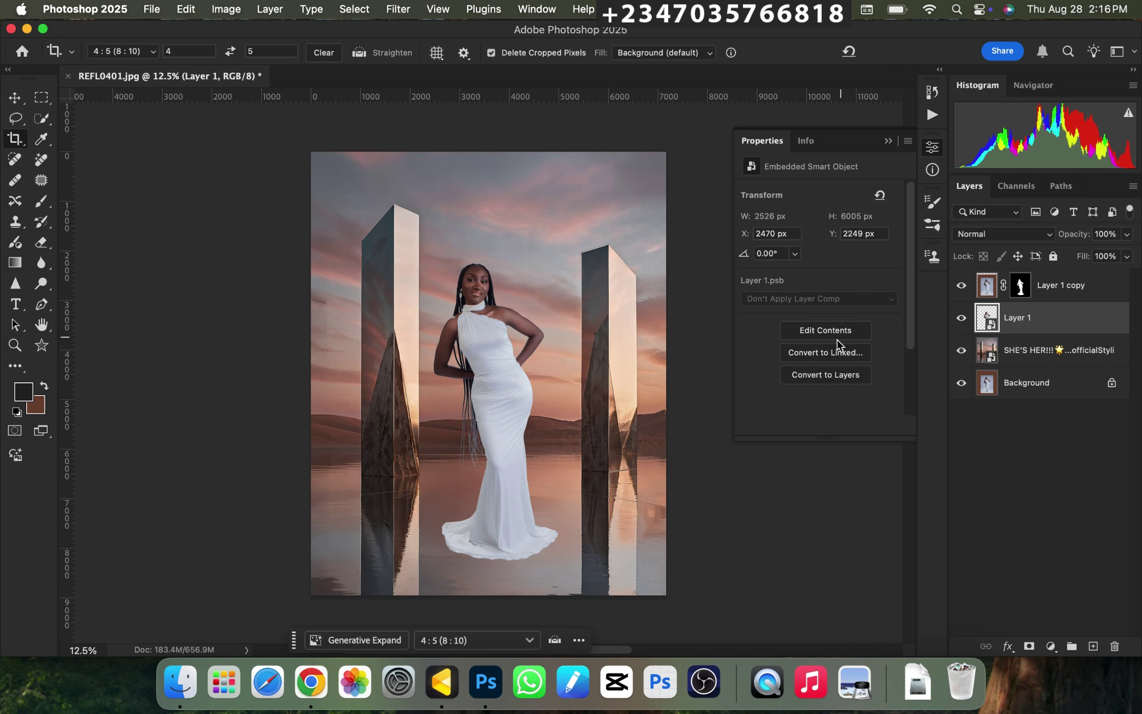
- Open the Layer 1 smart object's contents, flip the canvas vertically, then save and close Layer 1.psb
{"action": "left_click", "coordinate": [829, 334]}
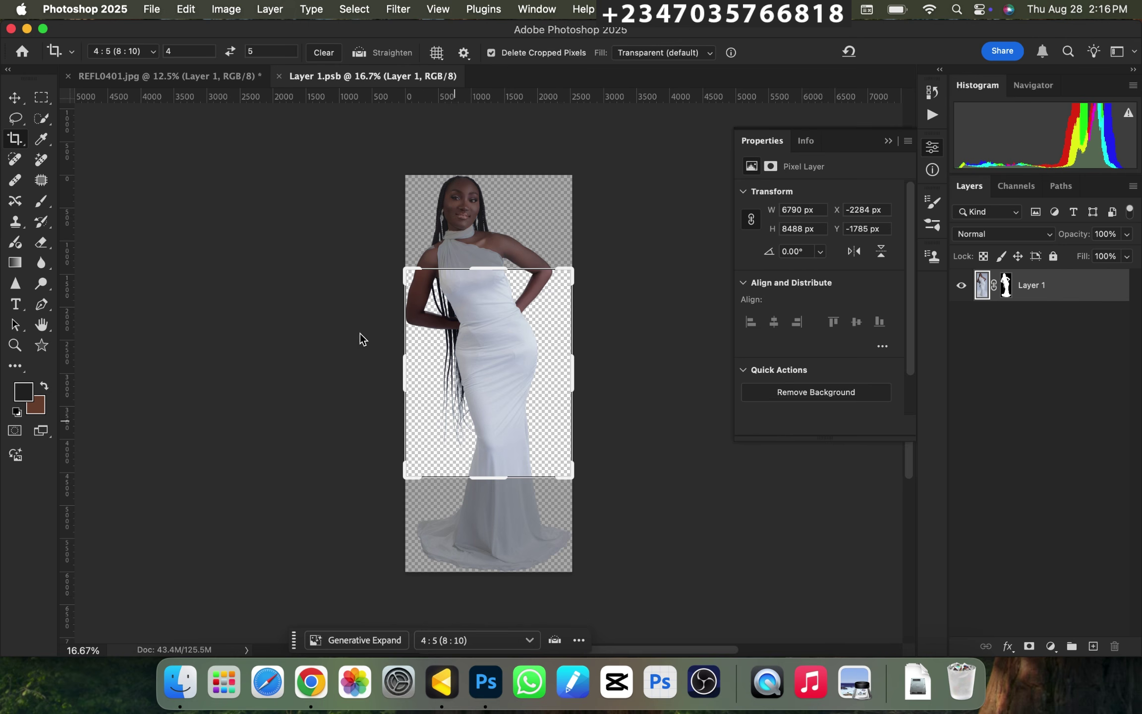
{"action": "left_click", "coordinate": [10, 100]}
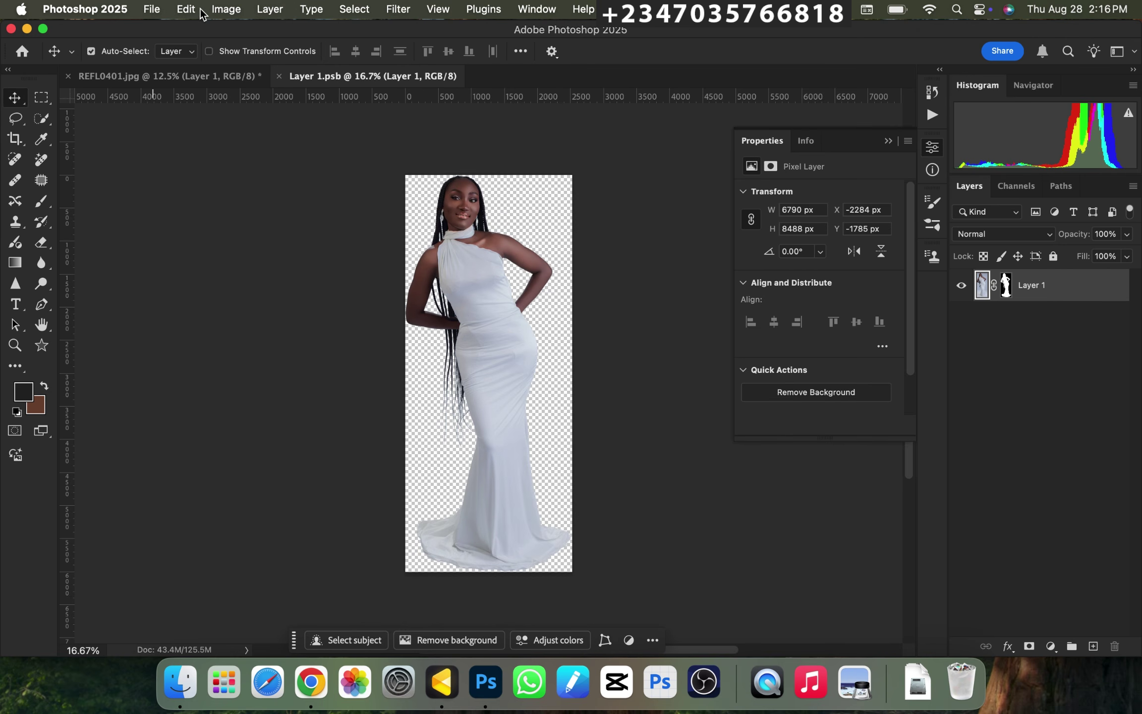
{"action": "left_click", "coordinate": [224, 13]}
{"action": "mouse_move", "coordinate": [326, 156]}
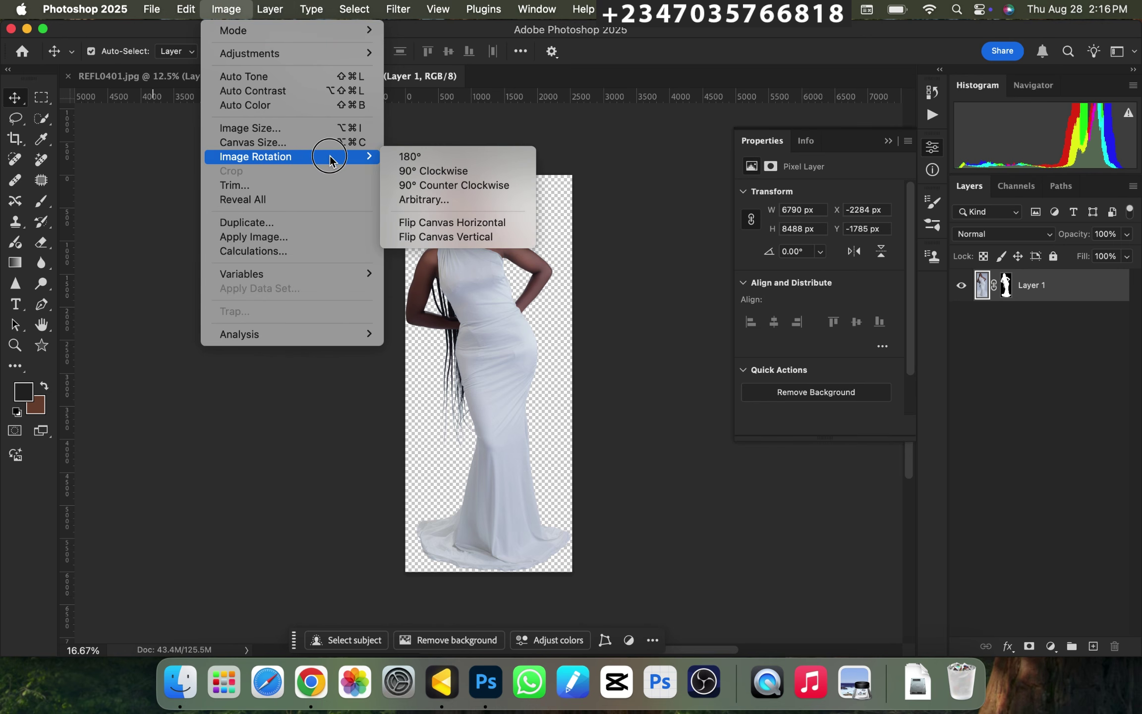
{"action": "left_click", "coordinate": [460, 237]}
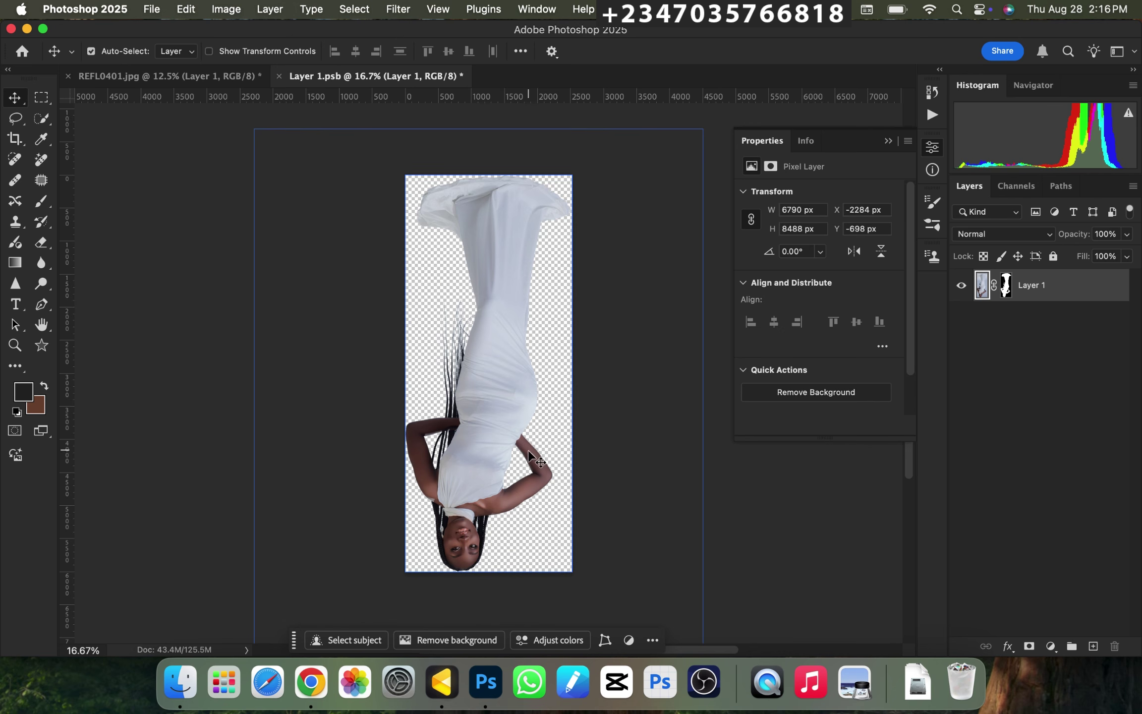
{"action": "key", "text": "super+s"}
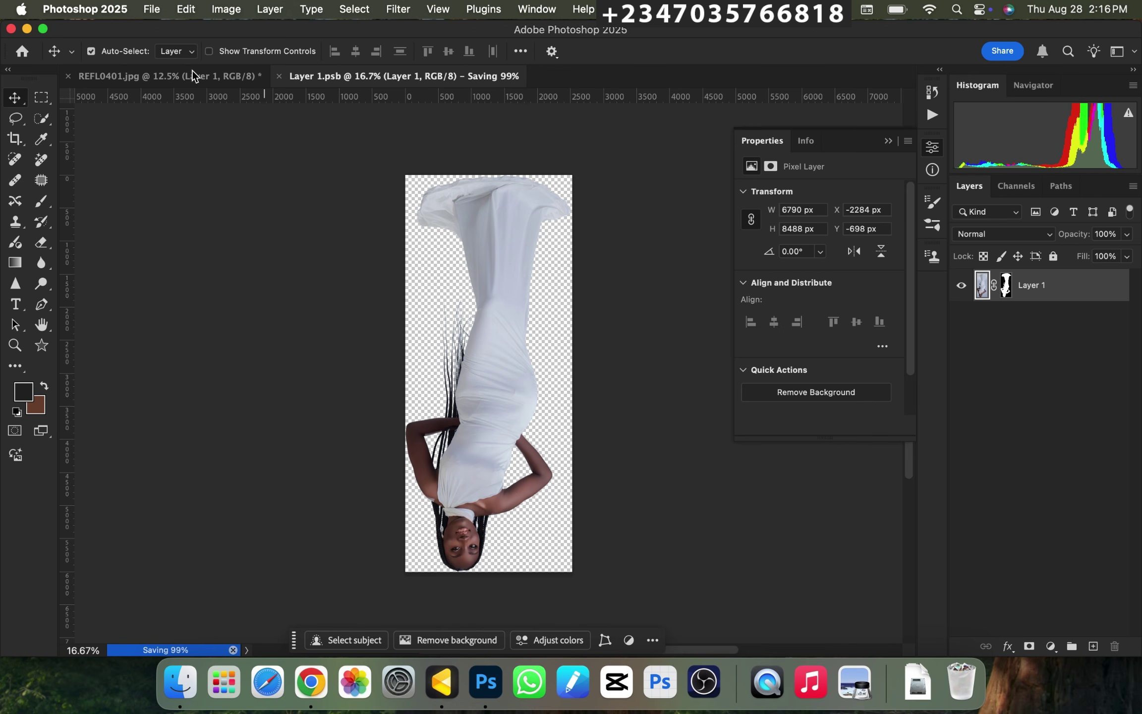
{"action": "left_click", "coordinate": [278, 76]}
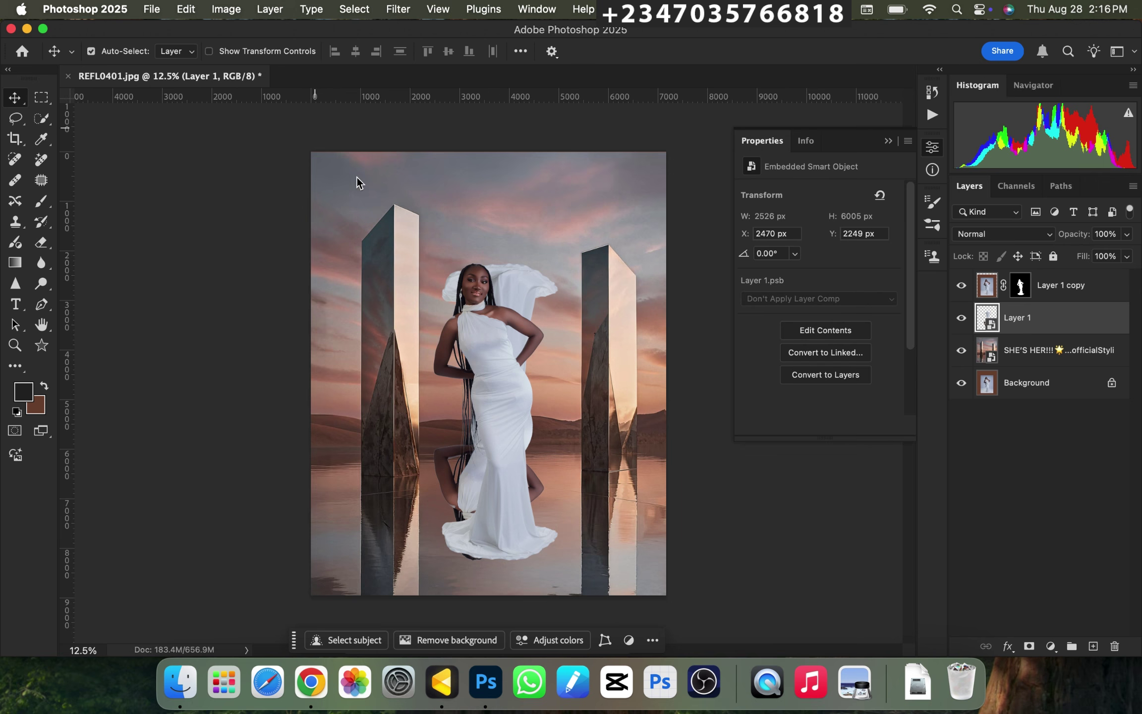
- Move the flipped Layer 1 figure straight down with Free Transform so its dress hem lies below the upright dress hem
{"action": "key", "text": "super+minus"}
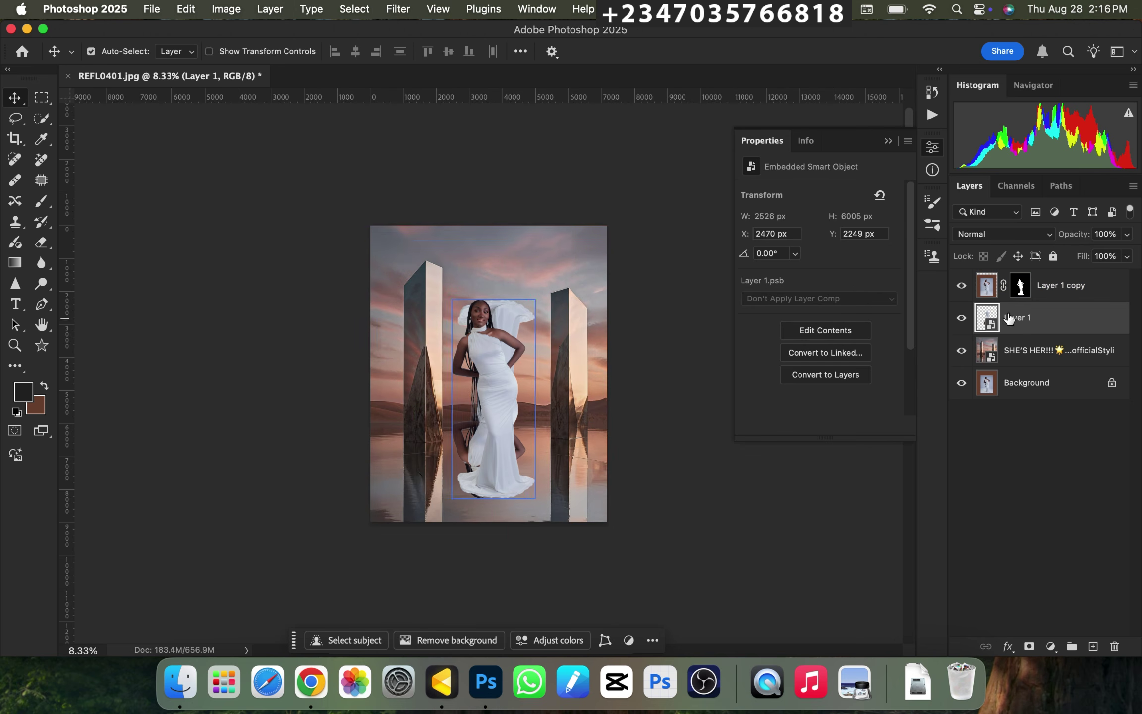
{"action": "key", "text": "super+t"}
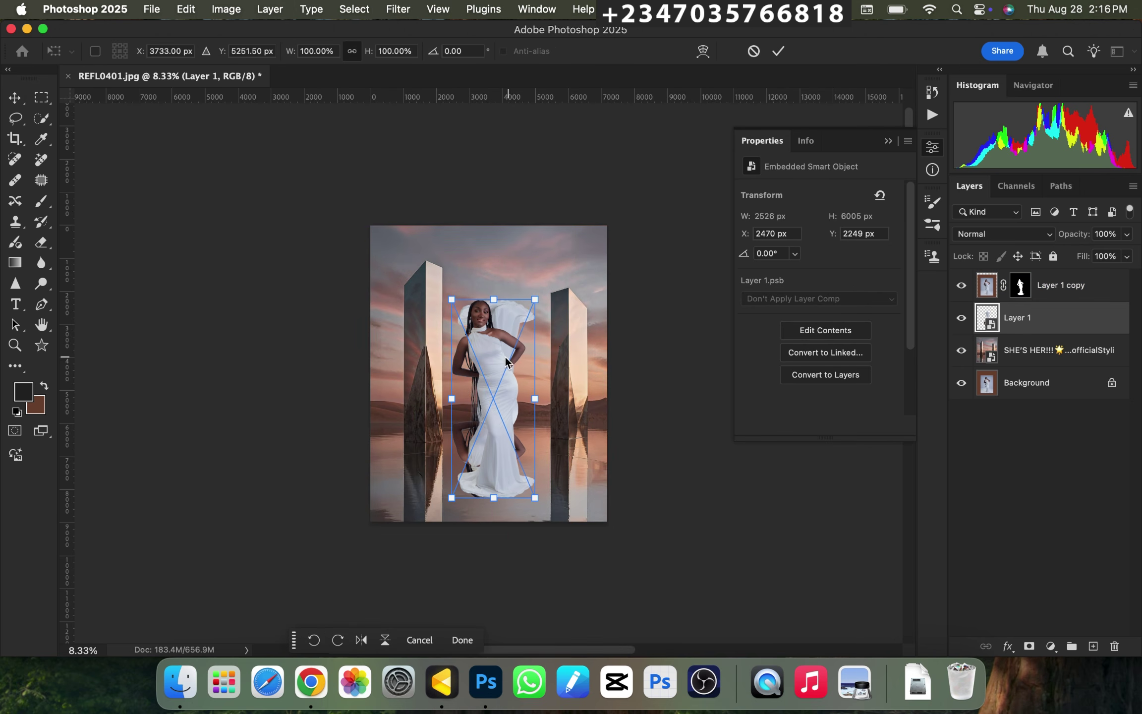
{"action": "left_click_drag", "start_coordinate": [498, 367], "coordinate": [498, 537]}
{"action": "scroll", "coordinate": [498, 548], "scroll_direction": "up", "scroll_amount": 2}
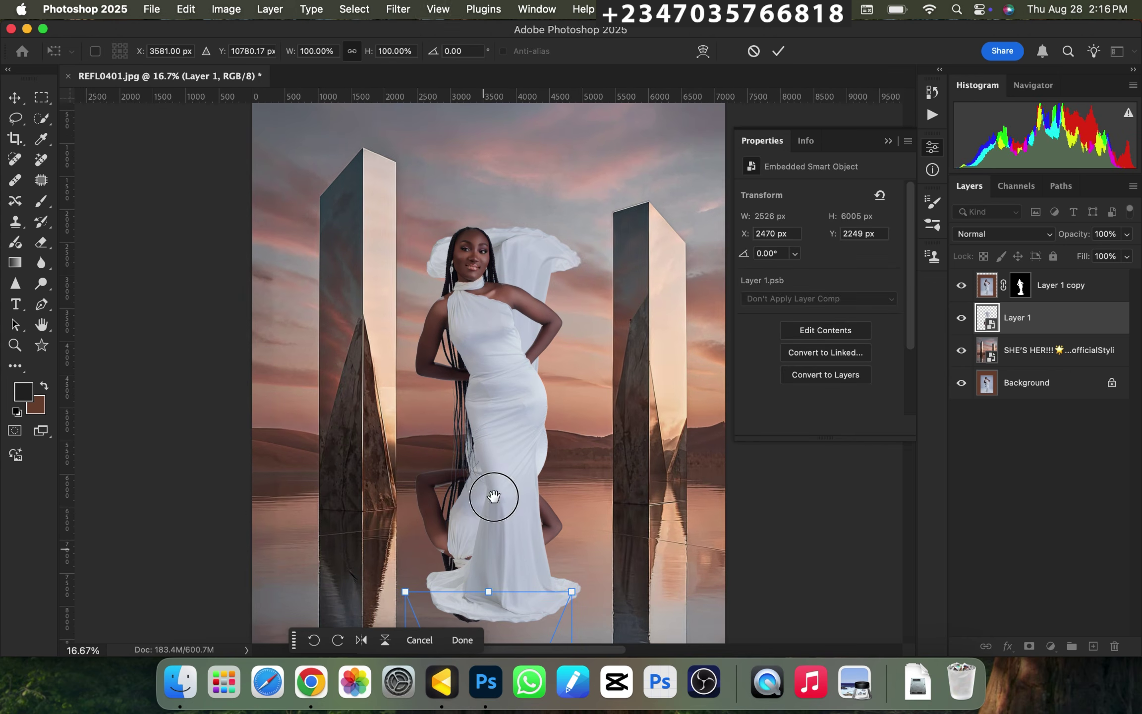
{"action": "left_click_drag", "start_coordinate": [492, 492], "coordinate": [510, 305]}
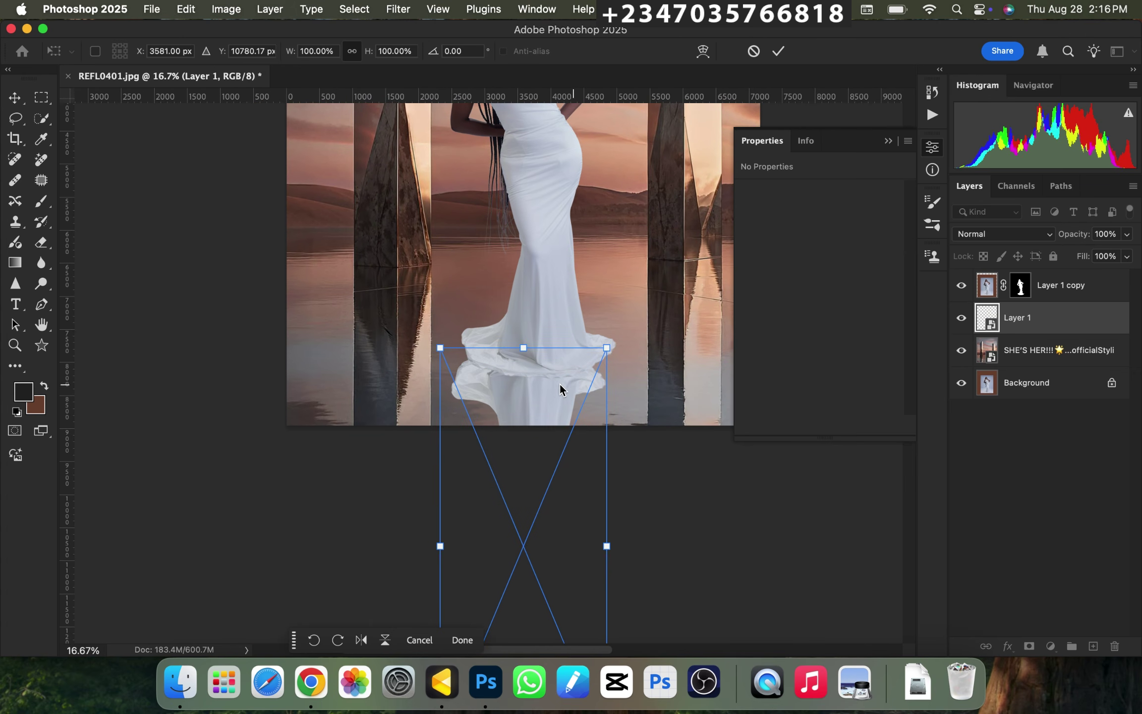
{"action": "left_click_drag", "start_coordinate": [539, 384], "coordinate": [543, 386]}
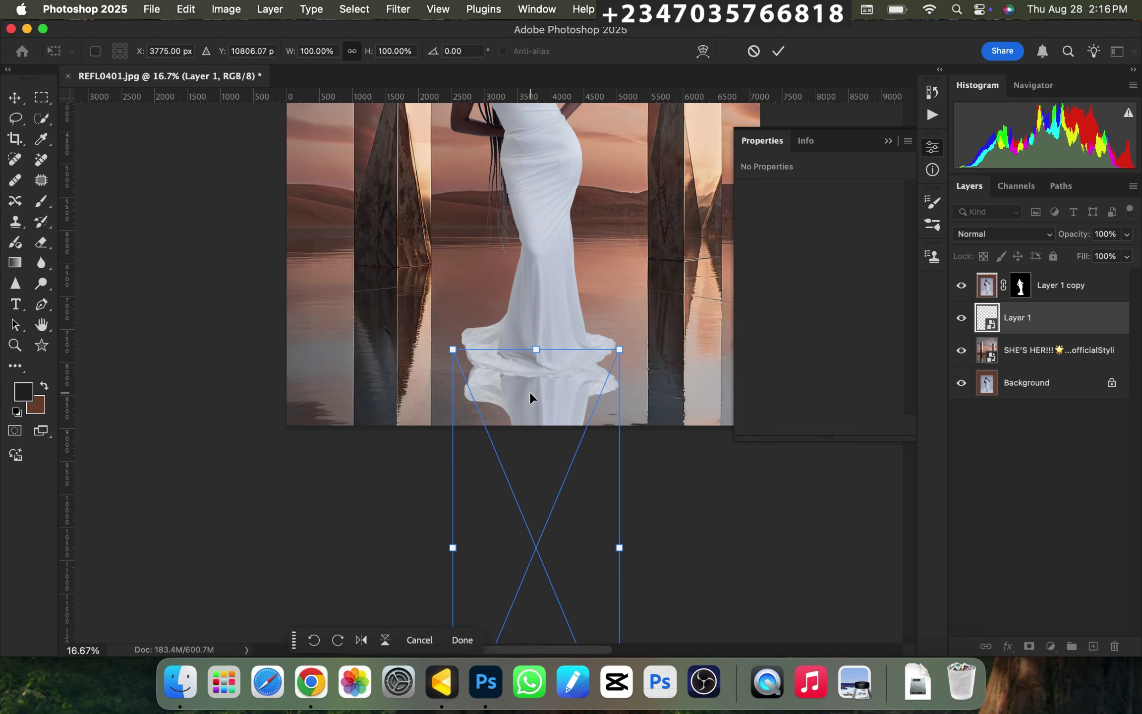
- Warp the reflection's two upper corners upward so its hem edge meets the curved hem of the dress, and apply the transform
{"action": "left_click", "coordinate": [703, 51]}
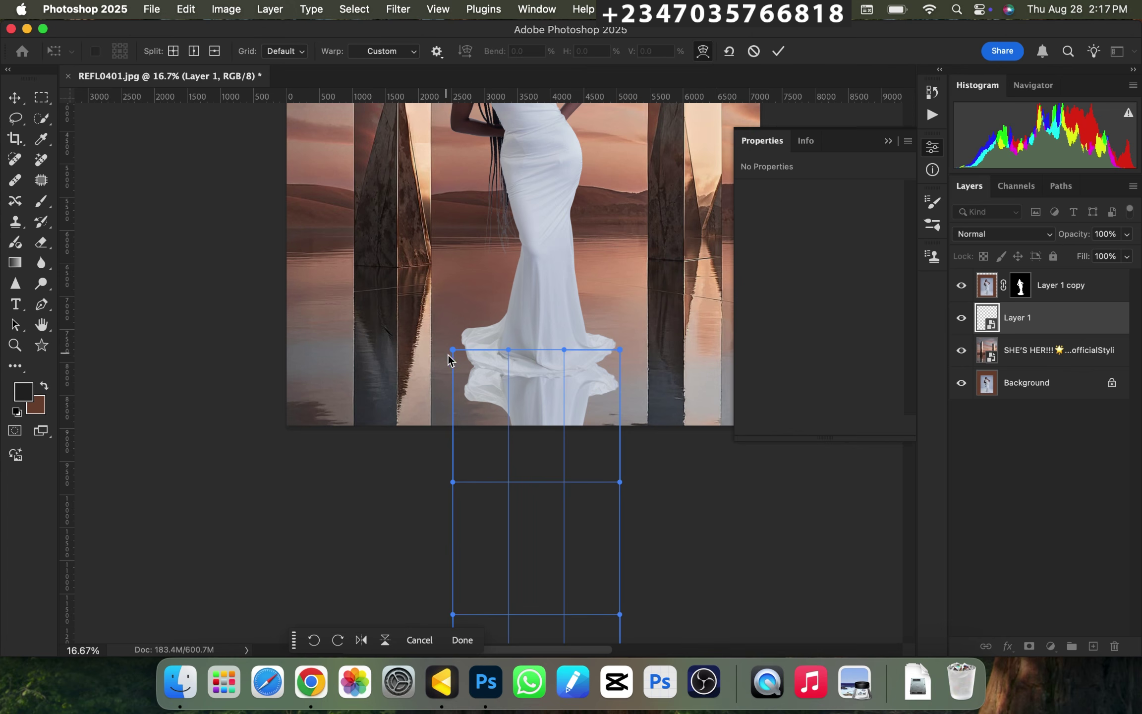
{"action": "left_click_drag", "start_coordinate": [453, 350], "coordinate": [446, 290]}
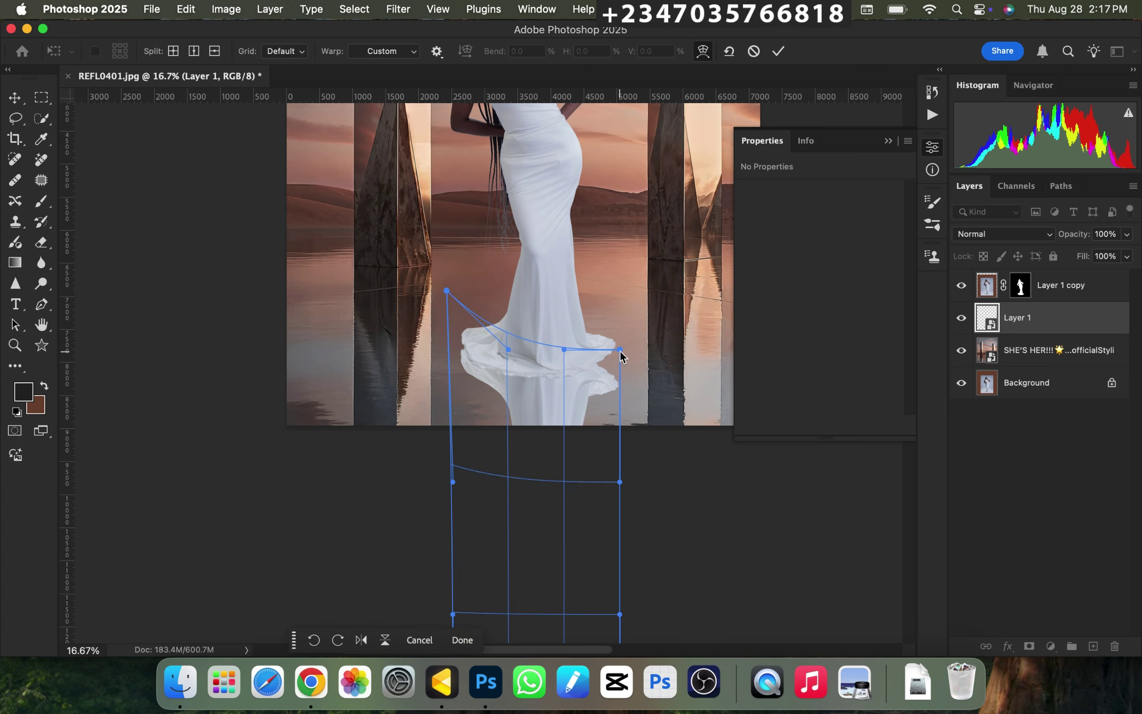
{"action": "left_click_drag", "start_coordinate": [619, 350], "coordinate": [614, 303]}
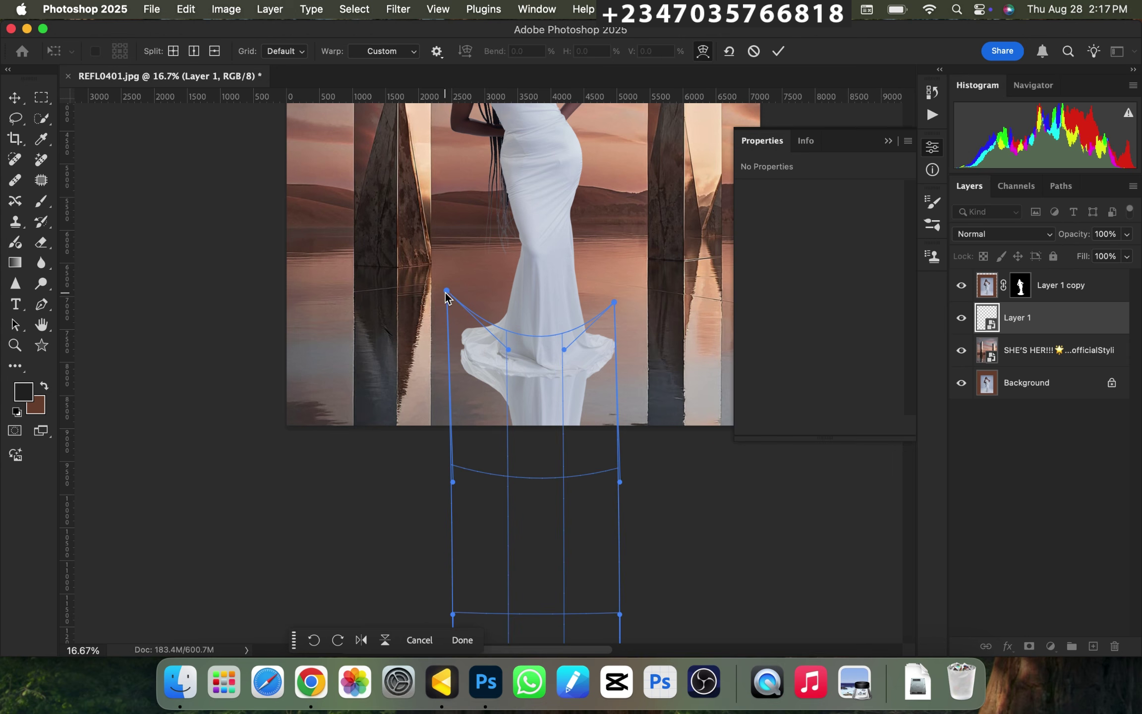
{"action": "left_click_drag", "start_coordinate": [446, 292], "coordinate": [444, 286]}
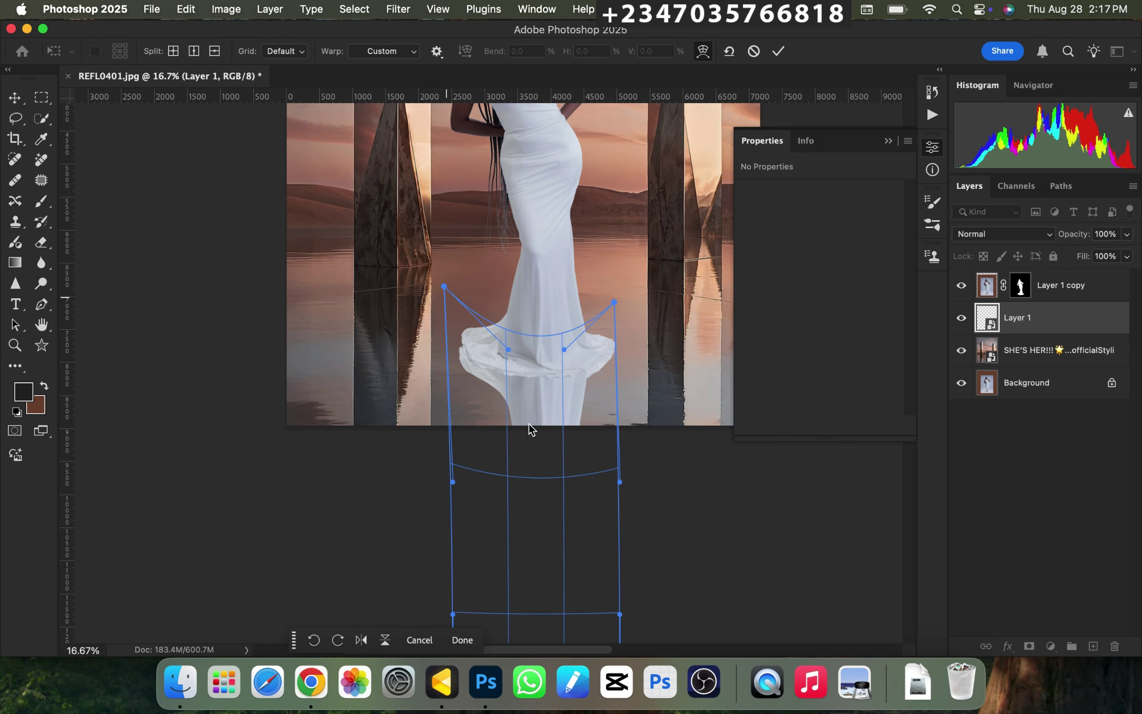
{"action": "left_click", "coordinate": [778, 52]}
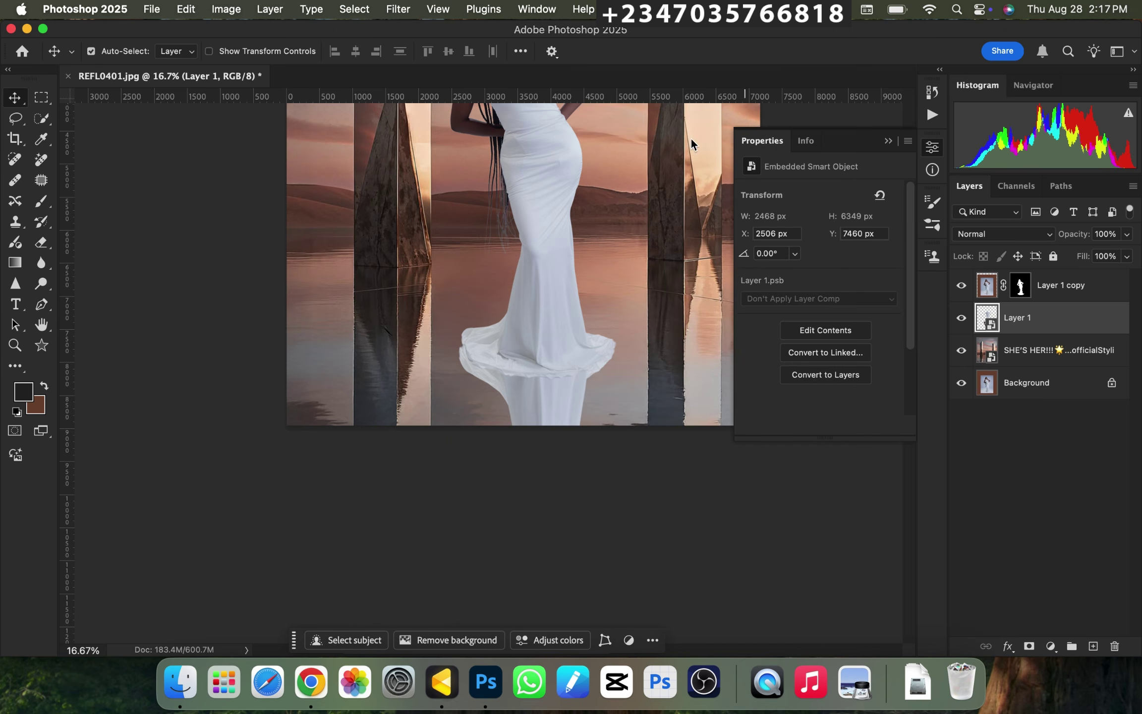
- Lower the opacity of the Layer 1 reflection to 67%
{"action": "key", "text": "super+minus"}
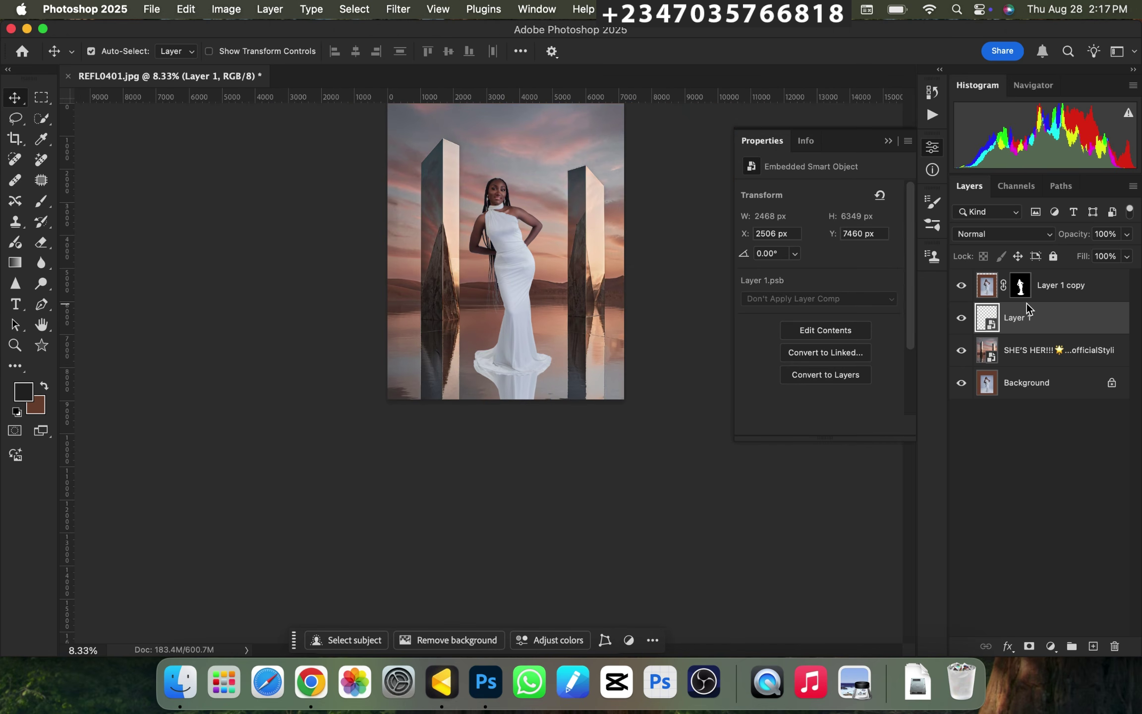
{"action": "left_click", "coordinate": [1127, 235]}
{"action": "left_click_drag", "start_coordinate": [1116, 256], "coordinate": [1103, 255]}
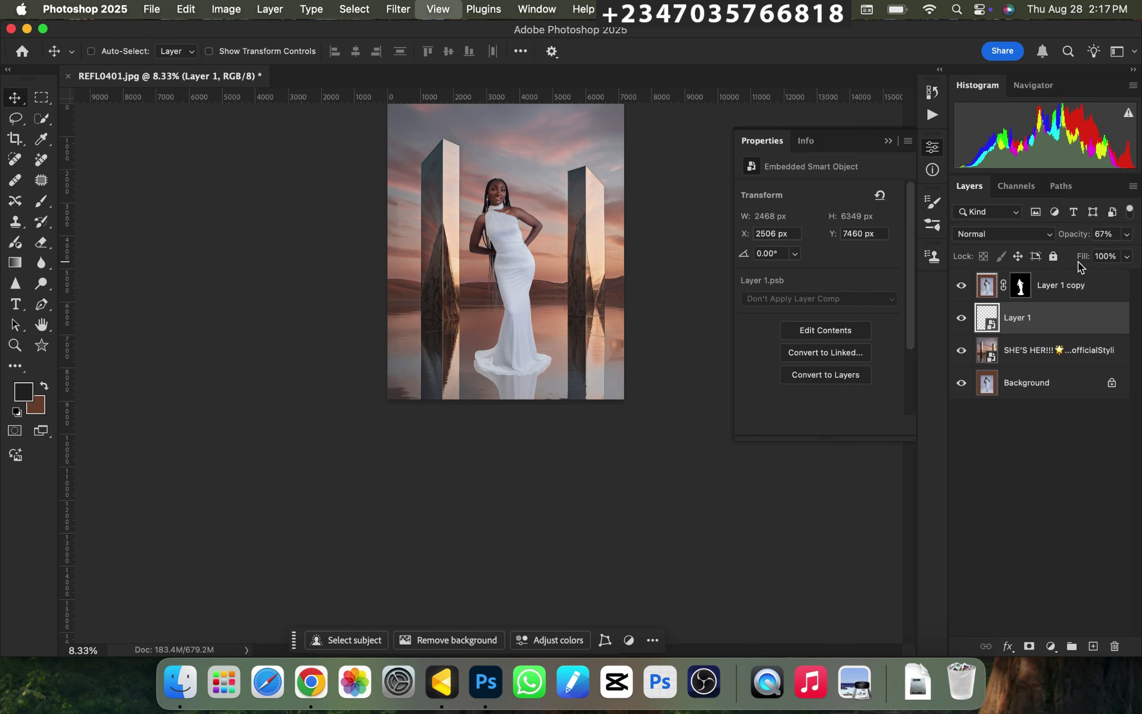
- Examine how the faded reflection blends with the water beneath the dress
{"action": "left_click", "coordinate": [1061, 294]}
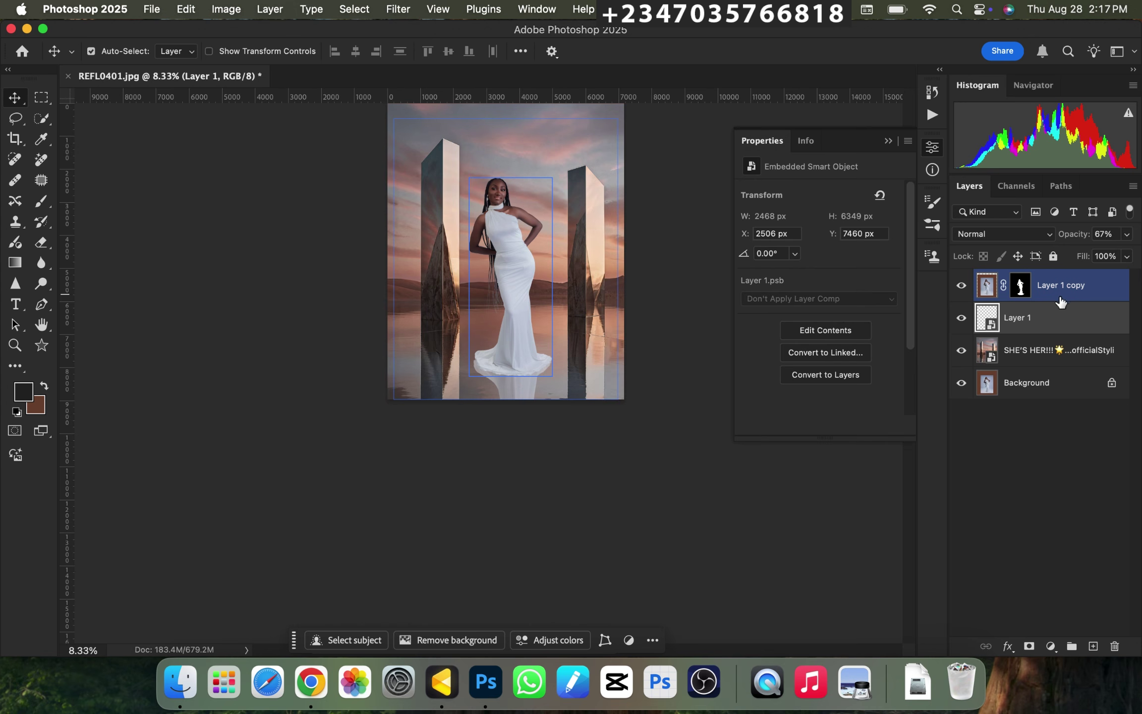
{"action": "key", "text": "super+minus"}
{"action": "key", "text": "super+equal"}
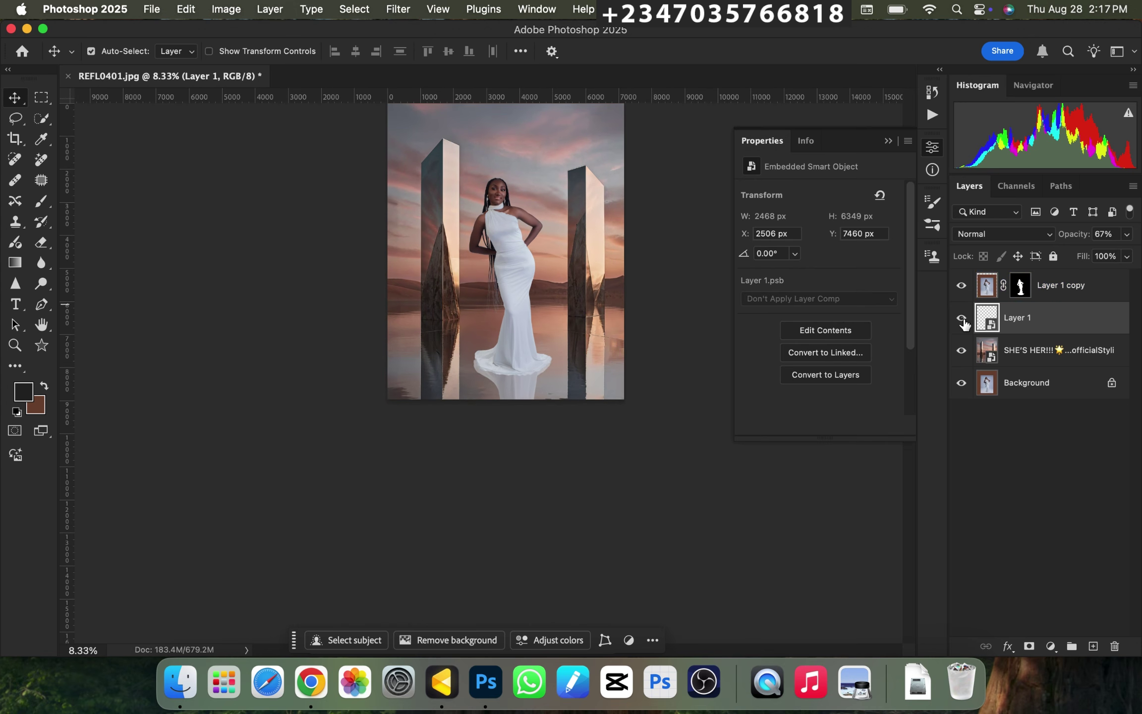
{"action": "key", "text": "super+equal"}
{"action": "key", "text": "super+0"}
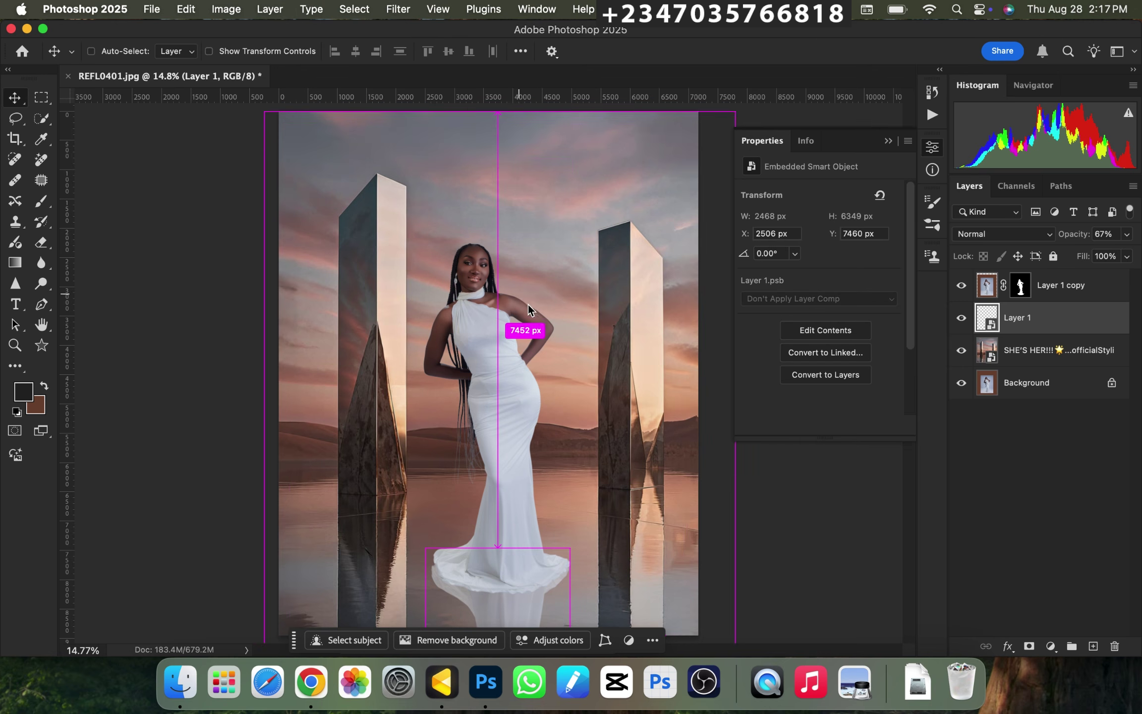
{"action": "key", "text": "super+minus"}
{"action": "key", "text": "super+equal"}
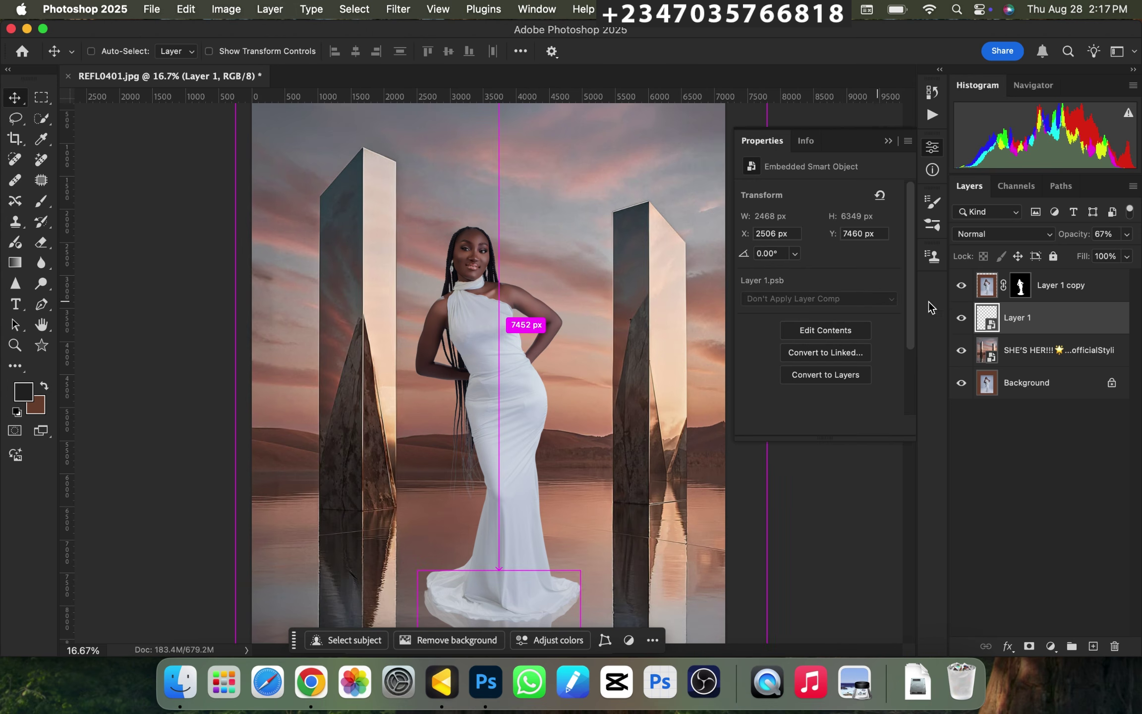
- Add a Color Lookup adjustment layer above Layer 1 copy and load the NATURAL FINESSE 3D LUT
{"action": "left_click", "coordinate": [1063, 294], "text": "super"}
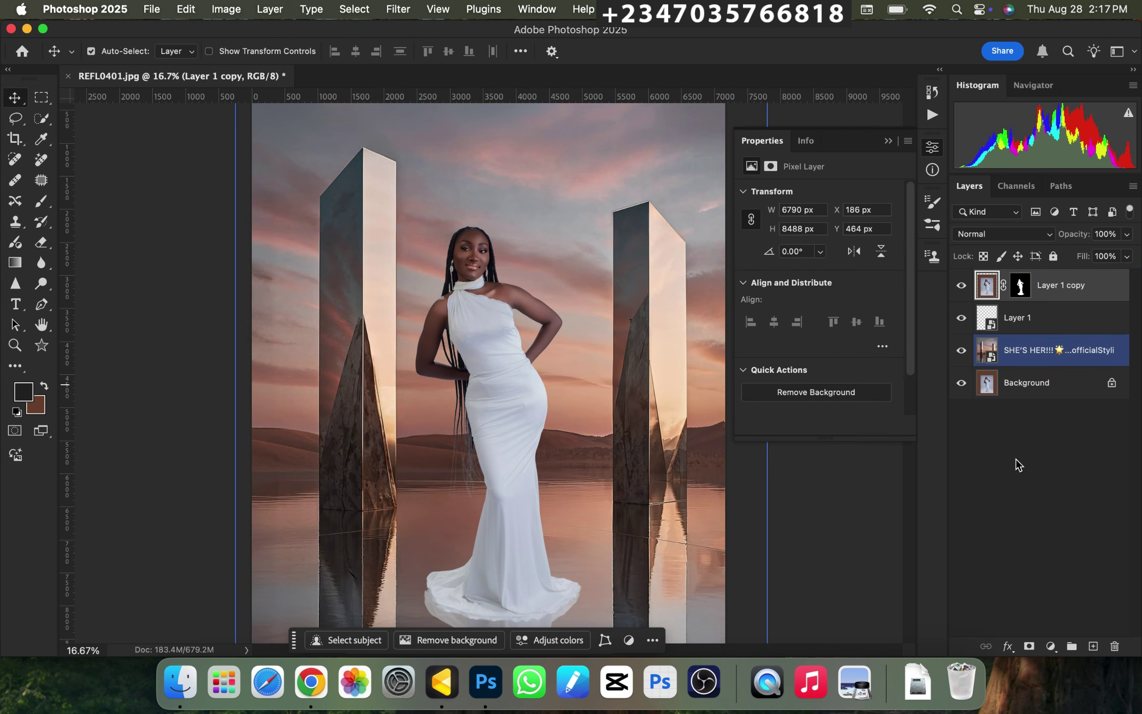
{"action": "left_click", "coordinate": [1050, 646]}
{"action": "mouse_move", "coordinate": [1050, 647]}
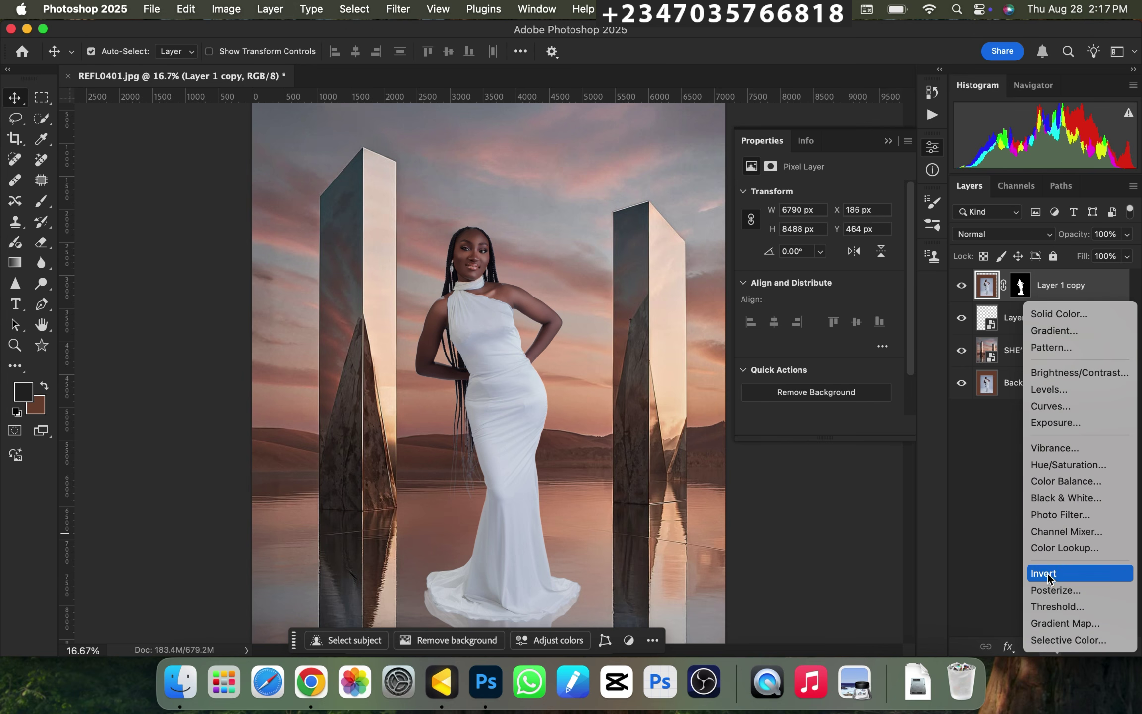
{"action": "left_click", "coordinate": [1045, 550]}
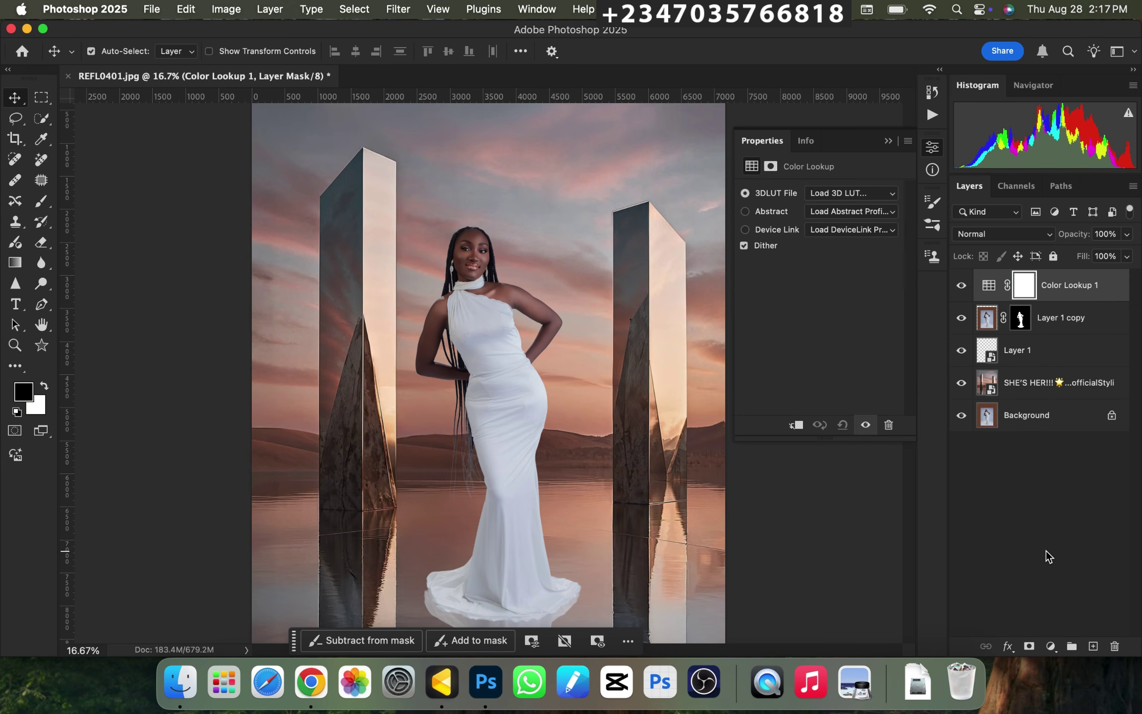
{"action": "left_click", "coordinate": [863, 199]}
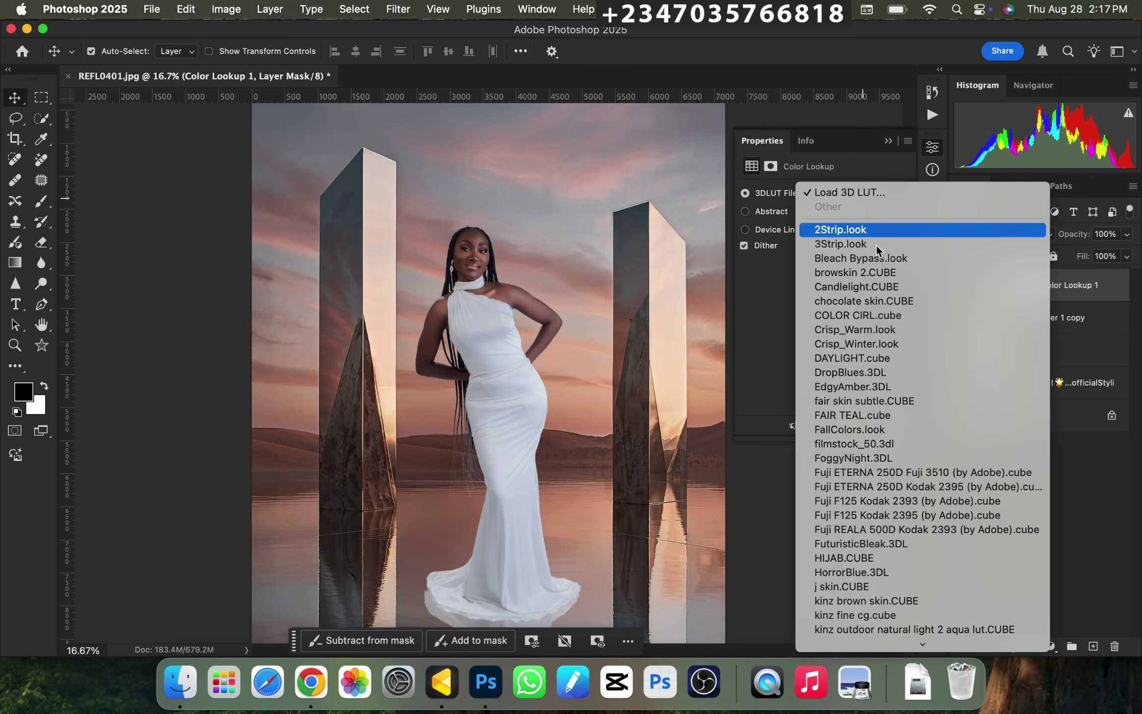
{"action": "scroll", "coordinate": [872, 232], "scroll_direction": "down", "scroll_amount": 10}
{"action": "left_click", "coordinate": [854, 325]}
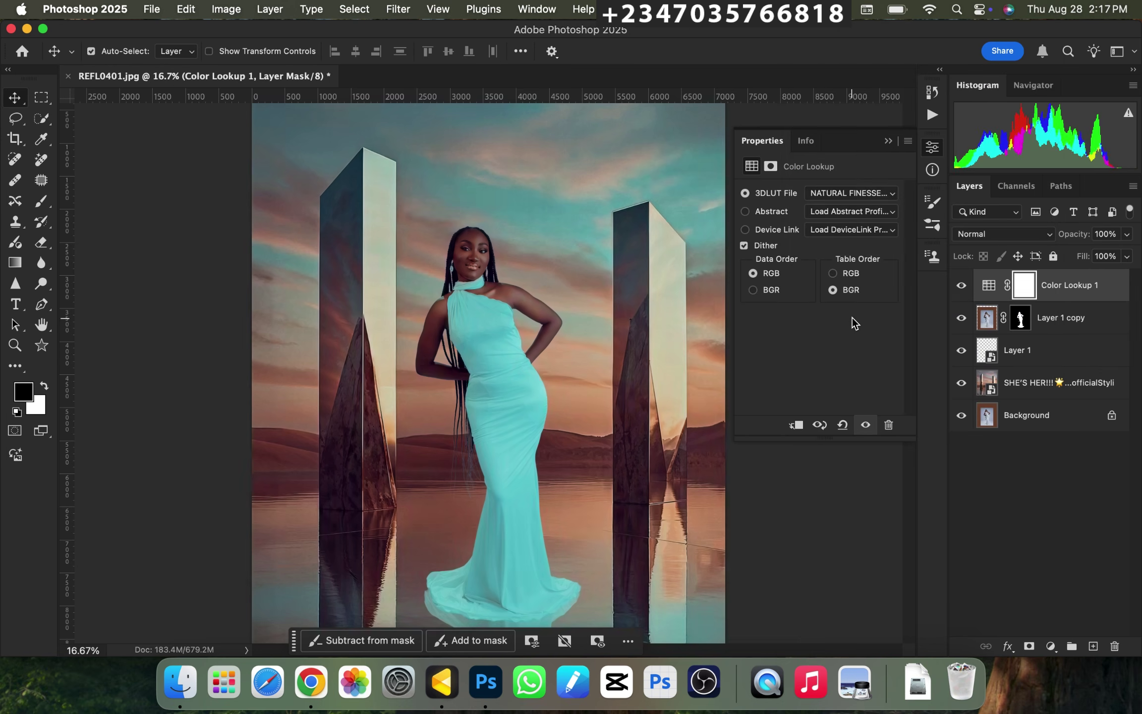
{"action": "key", "text": "super+minus"}
{"action": "key", "text": "super+equal"}
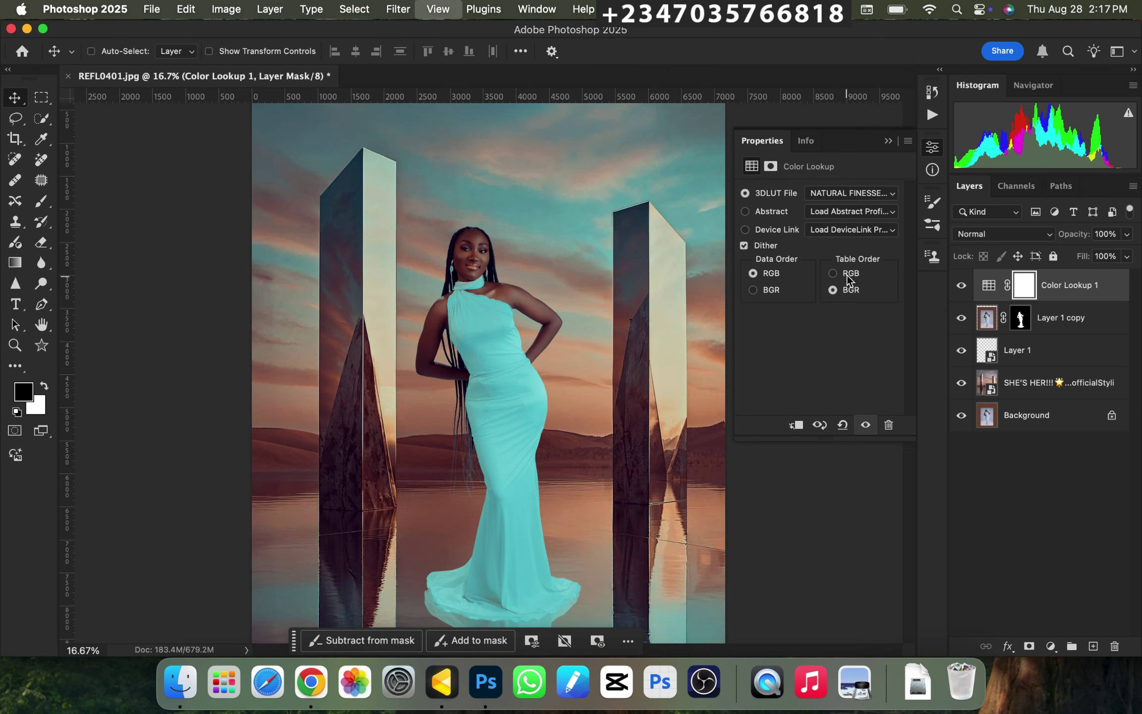
- Set the Color Lookup 1 layer's opacity to 40%
{"action": "left_click", "coordinate": [1126, 234]}
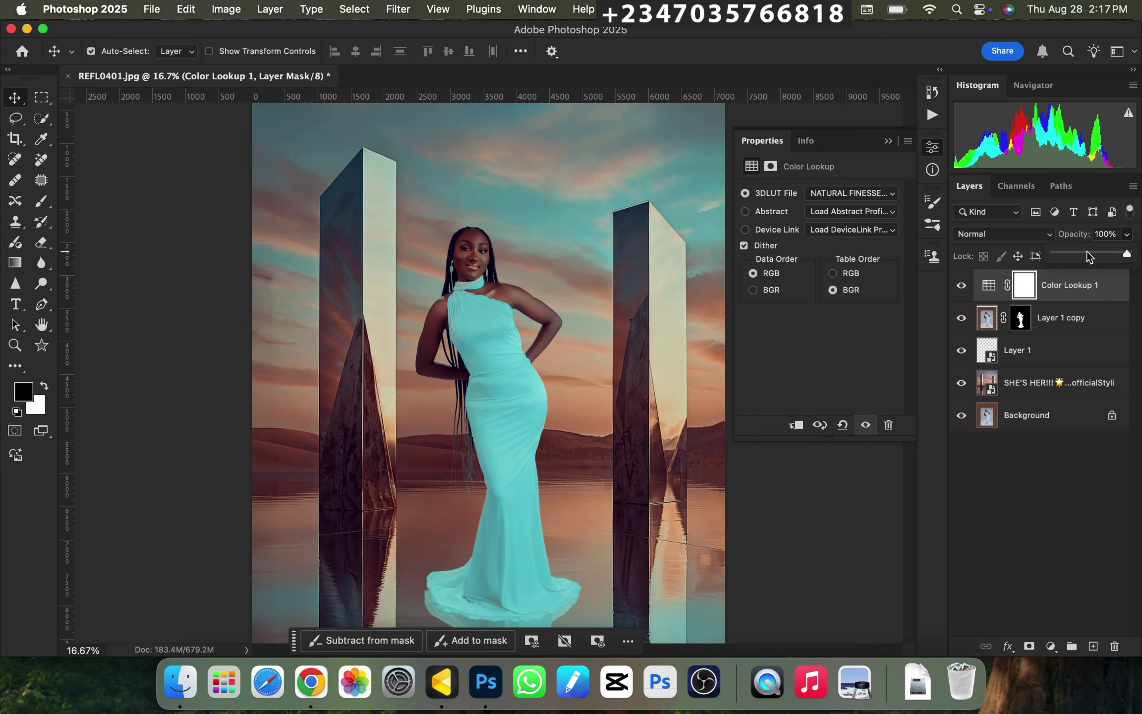
{"action": "left_click", "coordinate": [1097, 234]}
{"action": "type", "text": "40"}
{"action": "key", "text": "Return"}
- Examine the color-graded composite, checking the tones of the dress, sky, pillars and water reflection
{"action": "left_click", "coordinate": [1058, 327]}
{"action": "key", "text": "super+minus"}
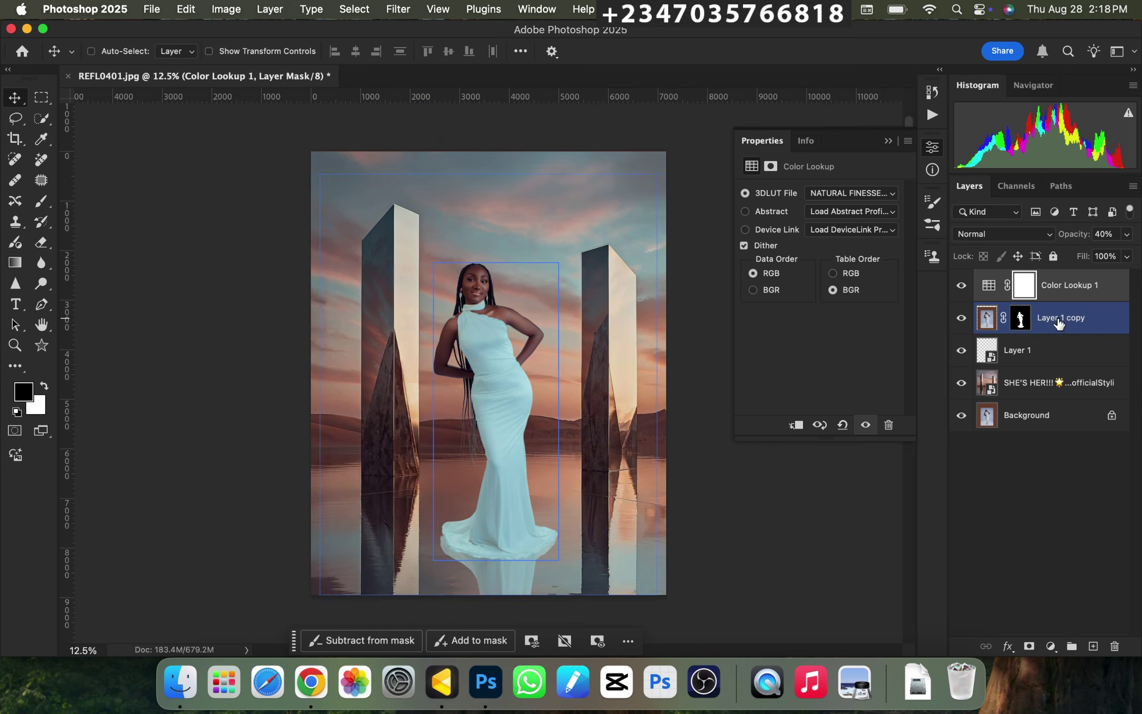
{"action": "left_click", "coordinate": [1060, 324], "text": "super"}
{"action": "key", "text": "super+minus"}
{"action": "key", "text": "super+plus"}
{"action": "key", "text": "super+plus"}
{"action": "key", "text": "super+minus"}
{"action": "mouse_move", "coordinate": [961, 382]}
{"action": "left_mouse_down"}
{"action": "mouse_move", "coordinate": [955, 285]}
{"action": "mouse_move", "coordinate": [966, 385]}
{"action": "left_mouse_up"}
{"action": "key", "text": "super+minus"}
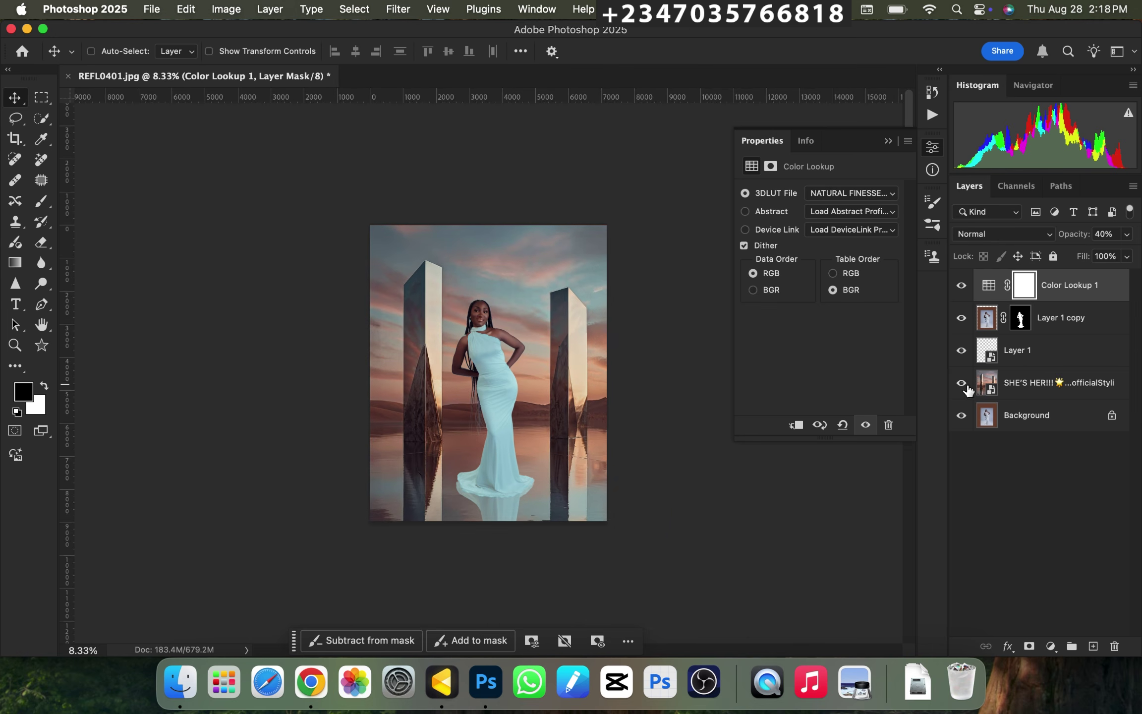
{"action": "key", "text": "super+plus"}
{"action": "key", "text": "super+minus"}
{"action": "key", "text": "super+plus"}
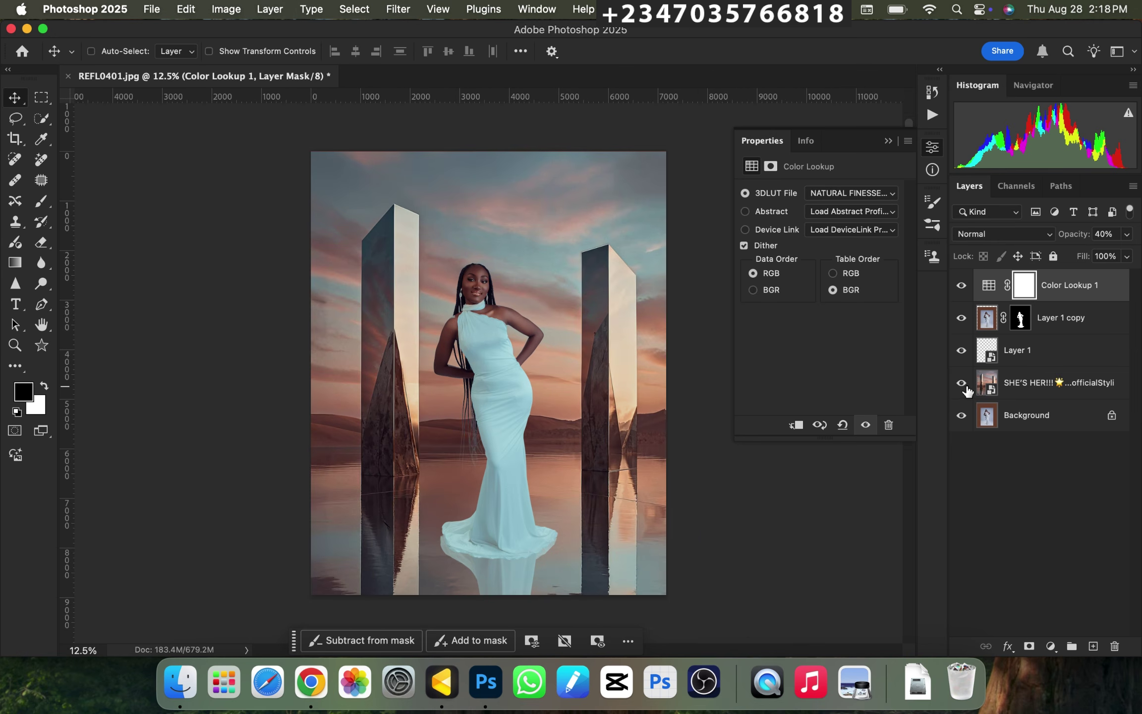
{"action": "key", "text": "super+minus"}
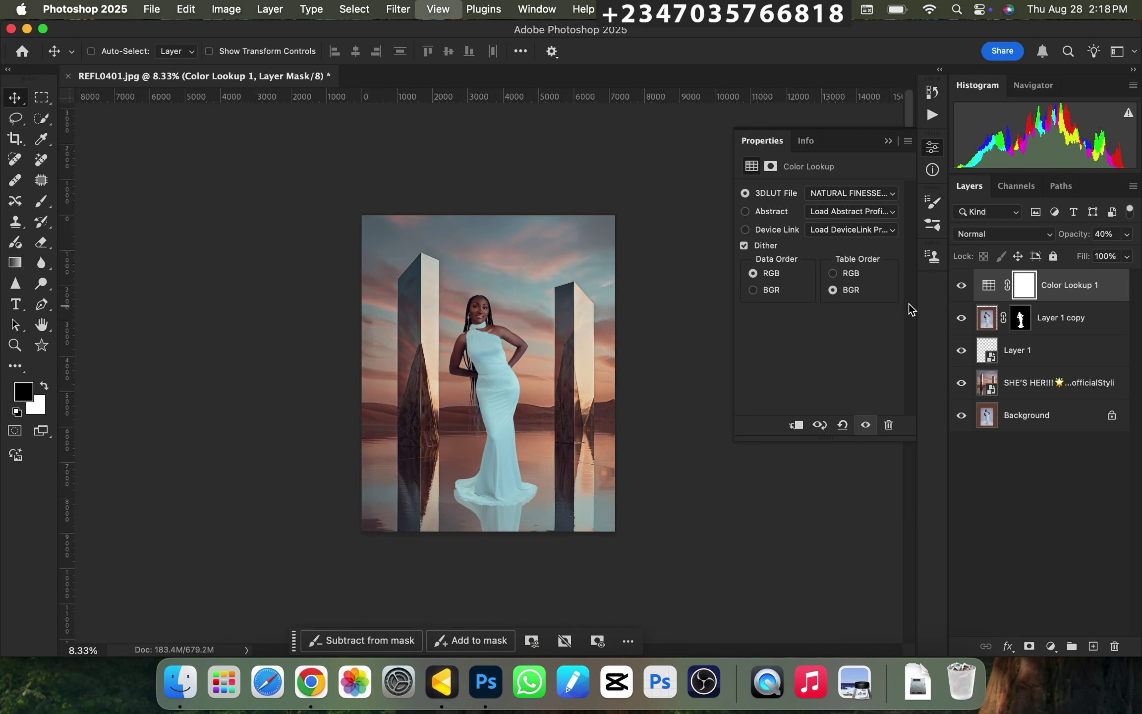
{"action": "key", "text": "super+plus"}
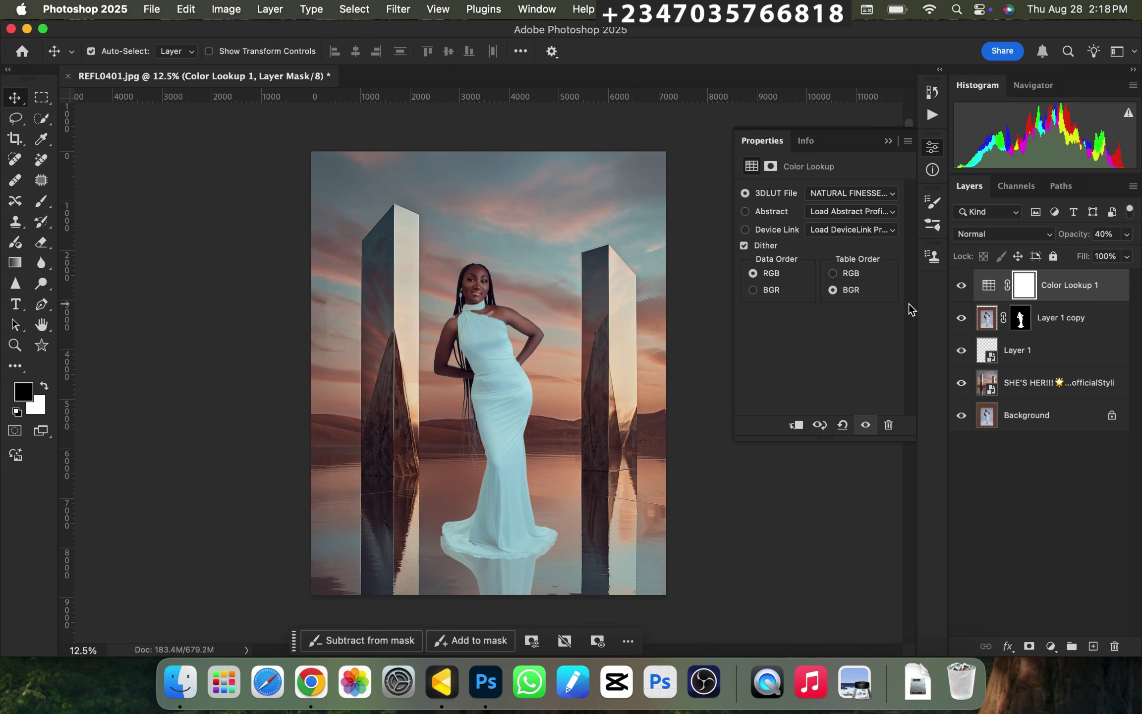
{"action": "key", "text": "super+minus"}
{"action": "key", "text": "super+equal"}
{"action": "key", "text": "super+equal"}
{"action": "key", "text": "super+equal"}
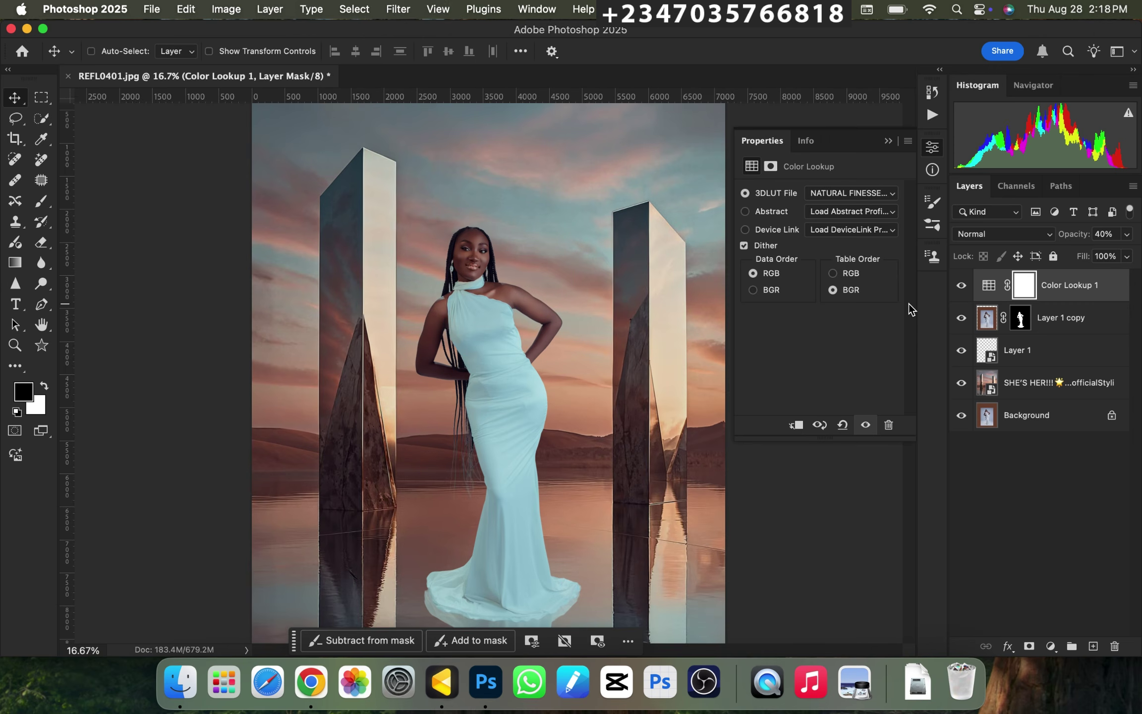
{"action": "key", "text": "super+minus"}
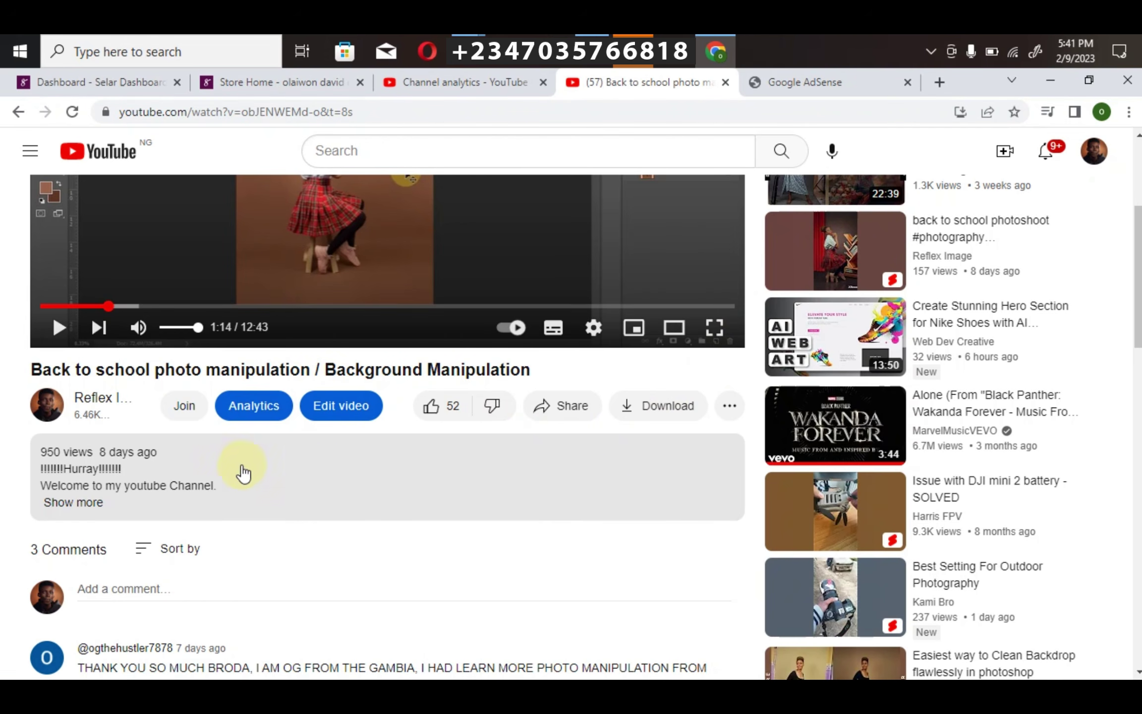
- Switch to the YouTube video page in Chrome, expand the back-to-school manipulation video's description and read its links
{"action": "left_click_drag", "start_coordinate": [1138, 247], "coordinate": [1137, 275]}
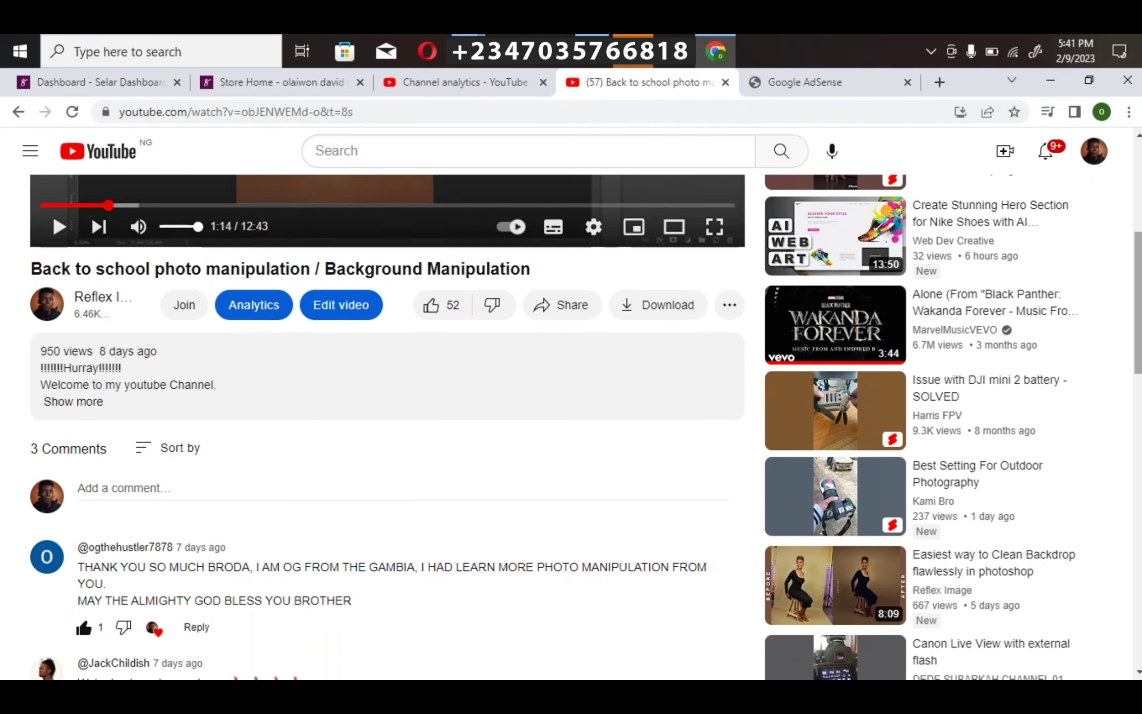
{"action": "scroll", "coordinate": [657, 382], "scroll_direction": "up", "scroll_amount": 1}
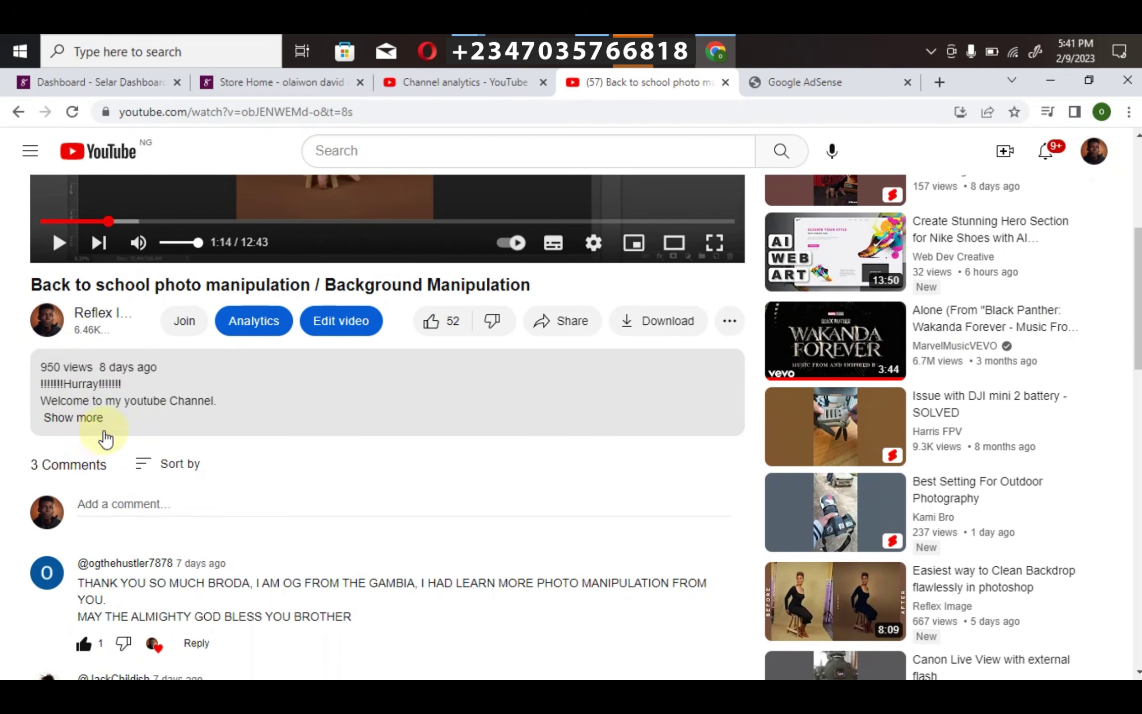
{"action": "left_click", "coordinate": [72, 420]}
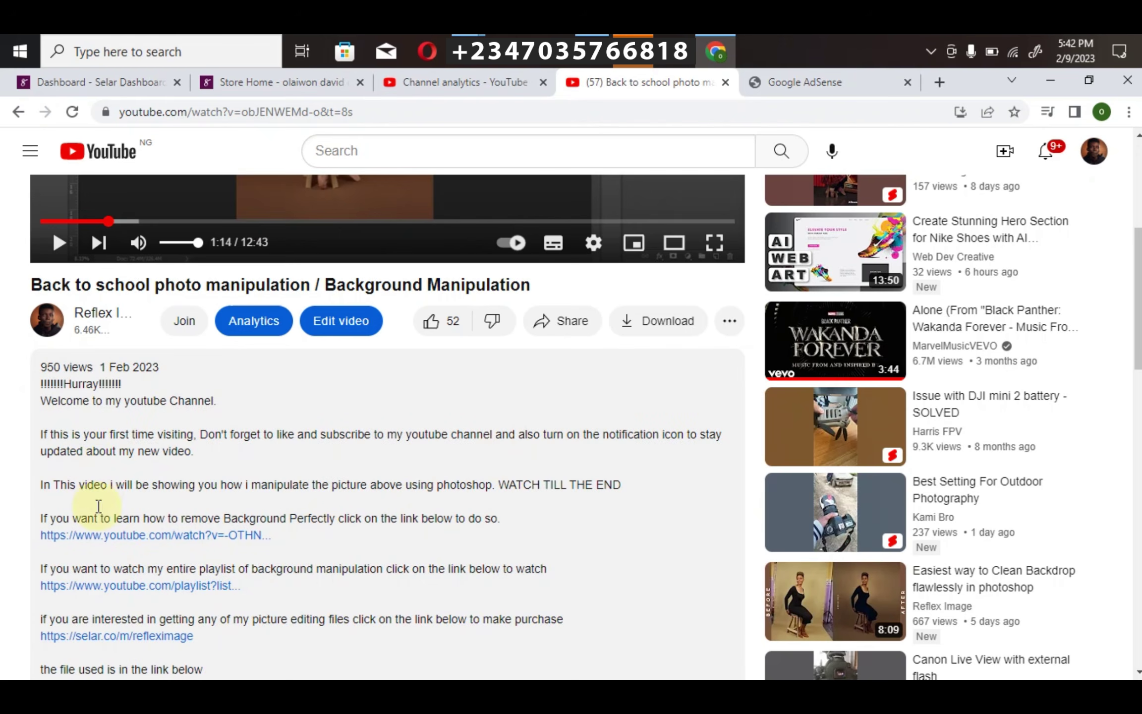
{"action": "scroll", "coordinate": [1122, 242], "scroll_direction": "down", "scroll_amount": 5}
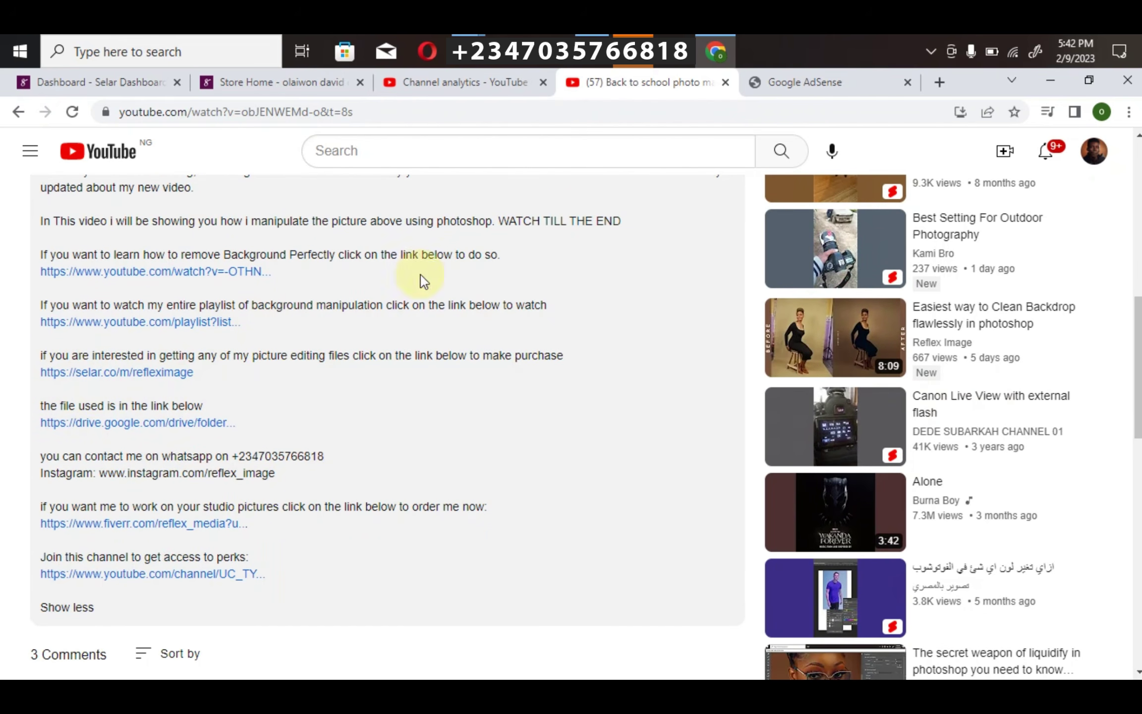
- Switch to the Selar store page and look through its featured items and the full range of editing files, overlays, LUTs and presets
{"action": "left_click", "coordinate": [244, 81]}
{"action": "scroll", "coordinate": [1135, 271], "scroll_direction": "down", "scroll_amount": 5}
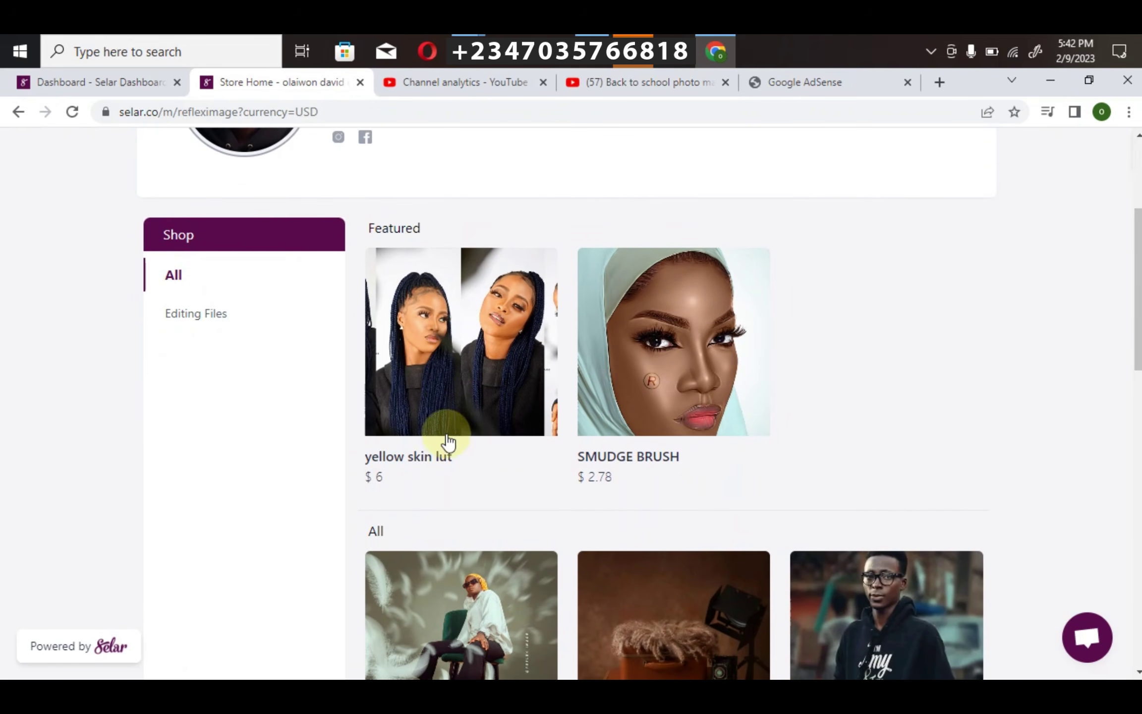
{"action": "mouse_move", "coordinate": [371, 430]}
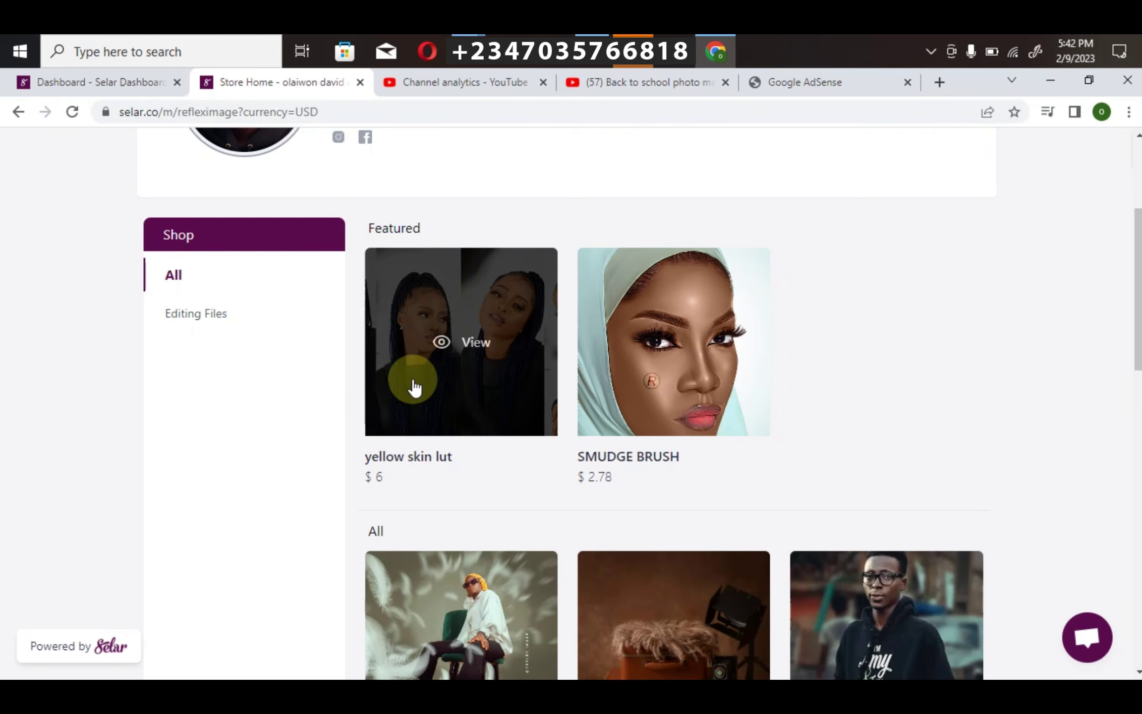
{"action": "scroll", "coordinate": [1024, 334], "scroll_direction": "down", "scroll_amount": 3}
{"action": "scroll", "coordinate": [421, 428], "scroll_direction": "down", "scroll_amount": 2}
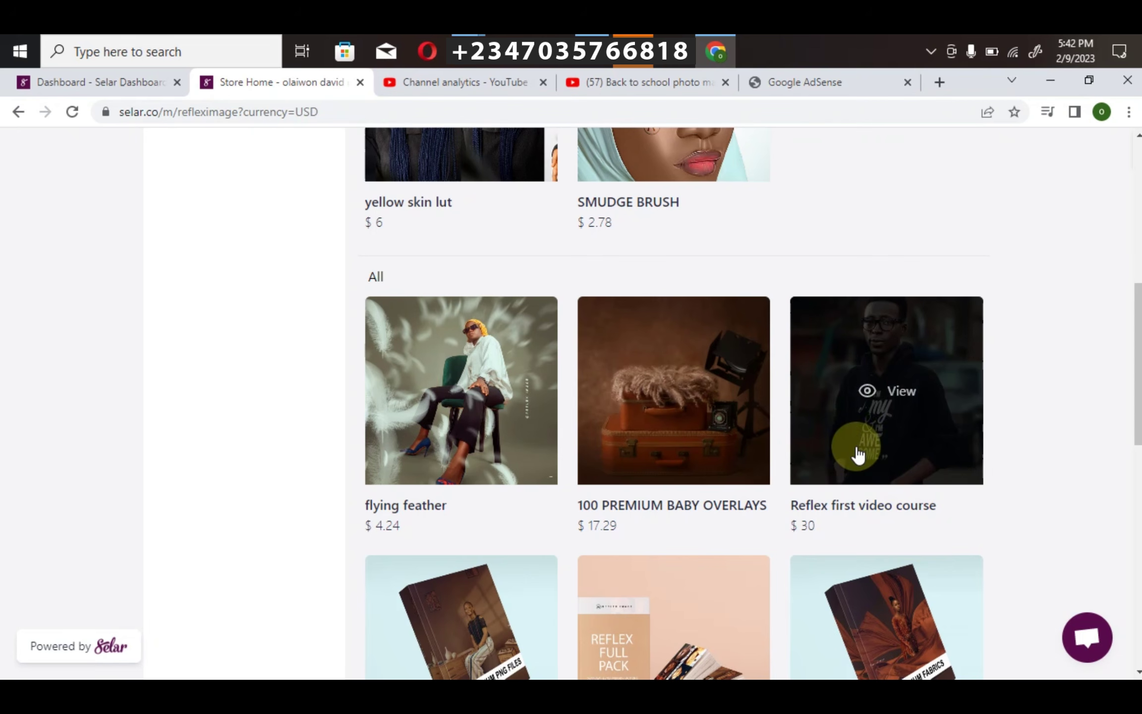
{"action": "left_click_drag", "start_coordinate": [1134, 319], "coordinate": [1135, 398]}
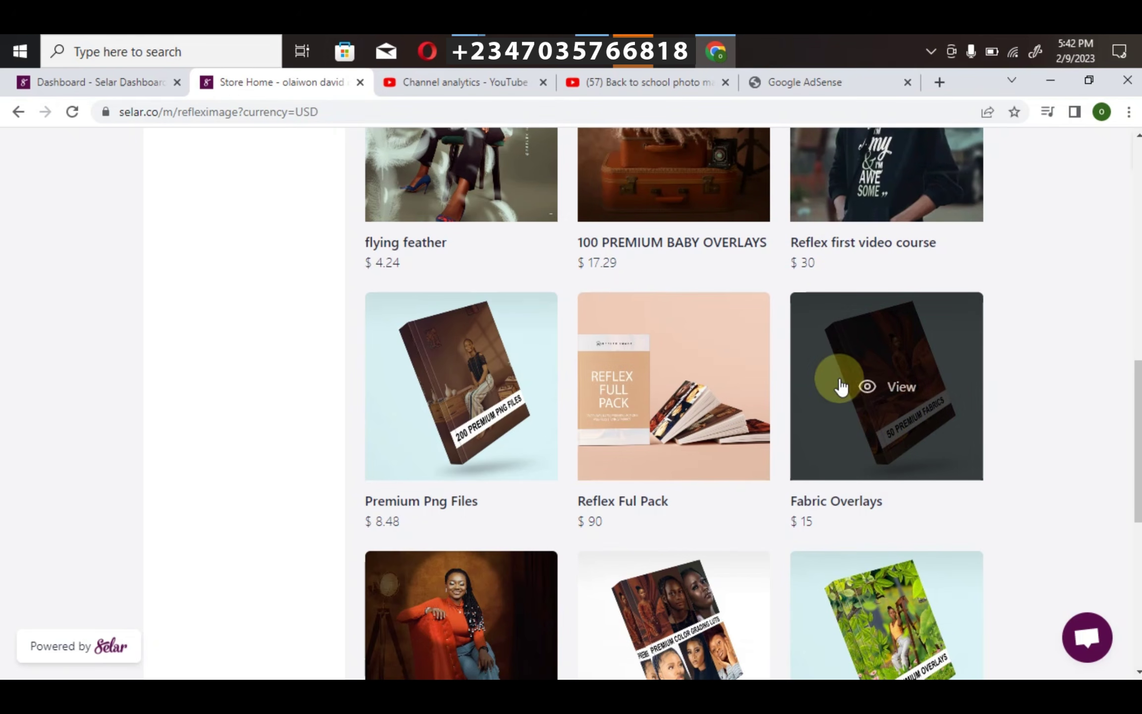
{"action": "left_click_drag", "start_coordinate": [1134, 408], "coordinate": [1135, 485]}
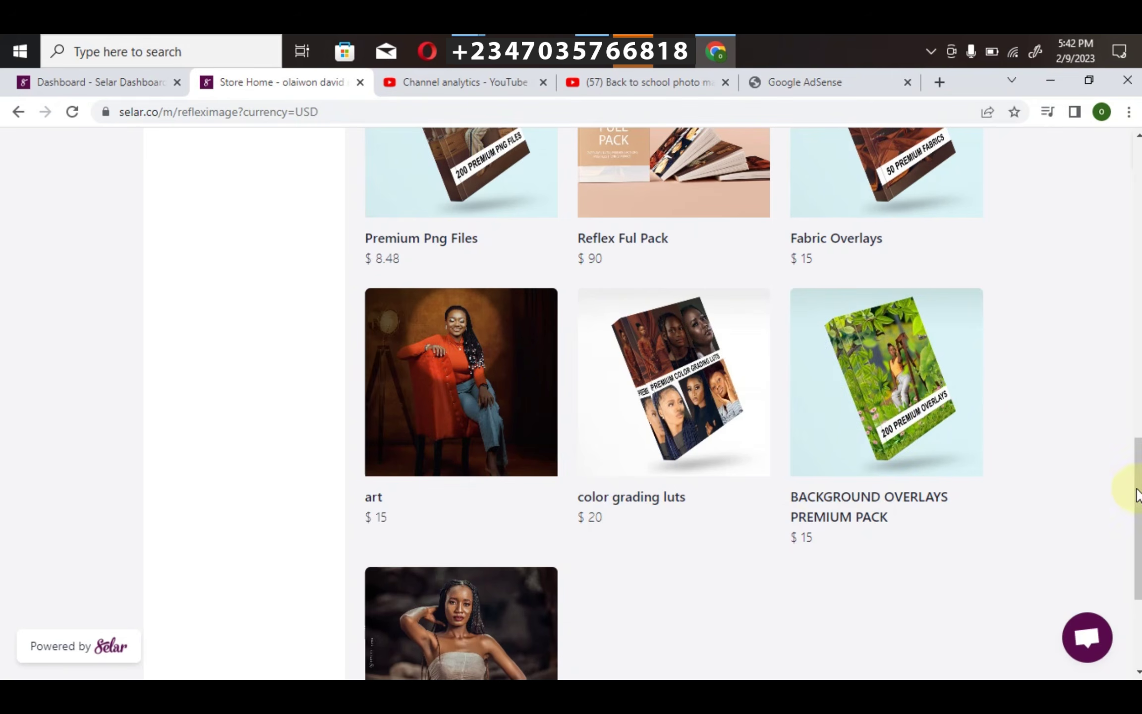
{"action": "scroll", "coordinate": [1138, 495], "scroll_direction": "down", "scroll_amount": 5}
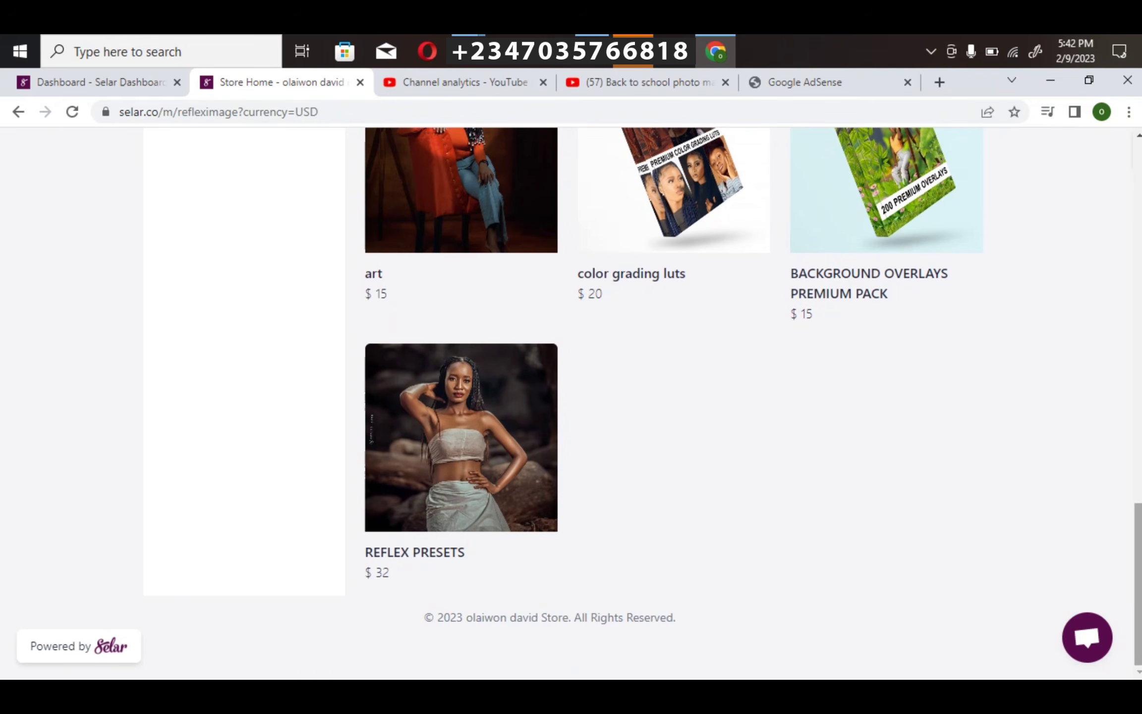
{"action": "scroll", "coordinate": [1137, 496], "scroll_direction": "up", "scroll_amount": 20}
{"action": "scroll", "coordinate": [1137, 495], "scroll_direction": "down", "scroll_amount": 12}
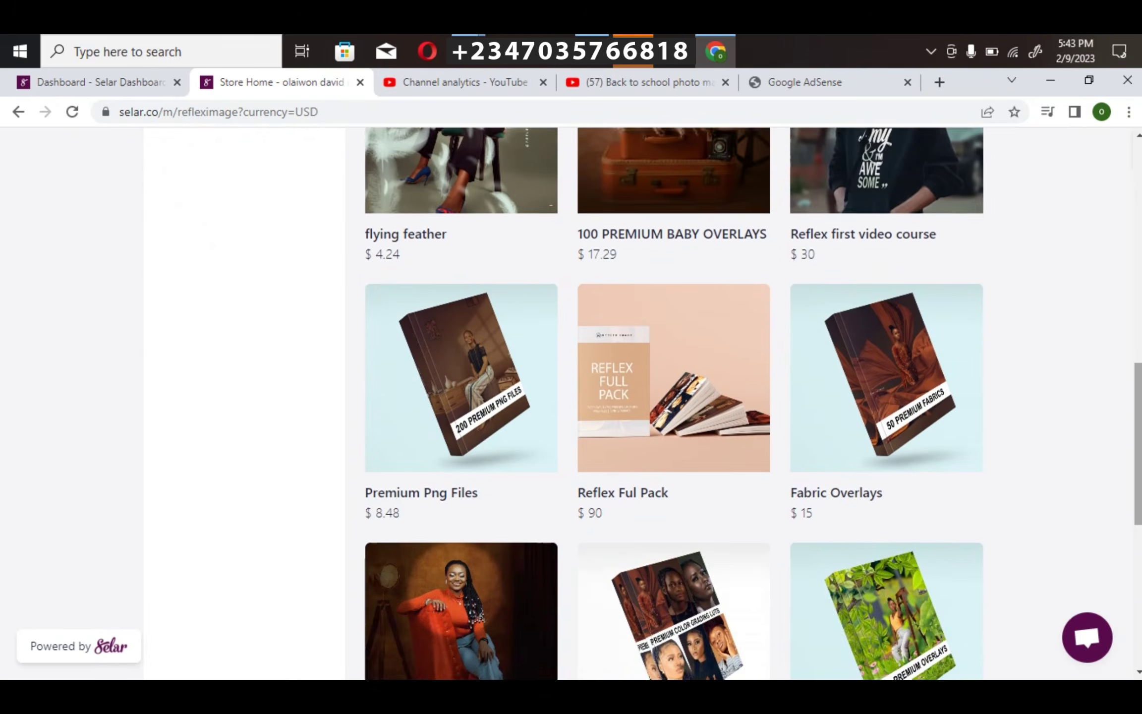
{"action": "scroll", "coordinate": [674, 401], "scroll_direction": "down", "scroll_amount": 5}
{"action": "scroll", "coordinate": [674, 401], "scroll_direction": "up", "scroll_amount": 16}
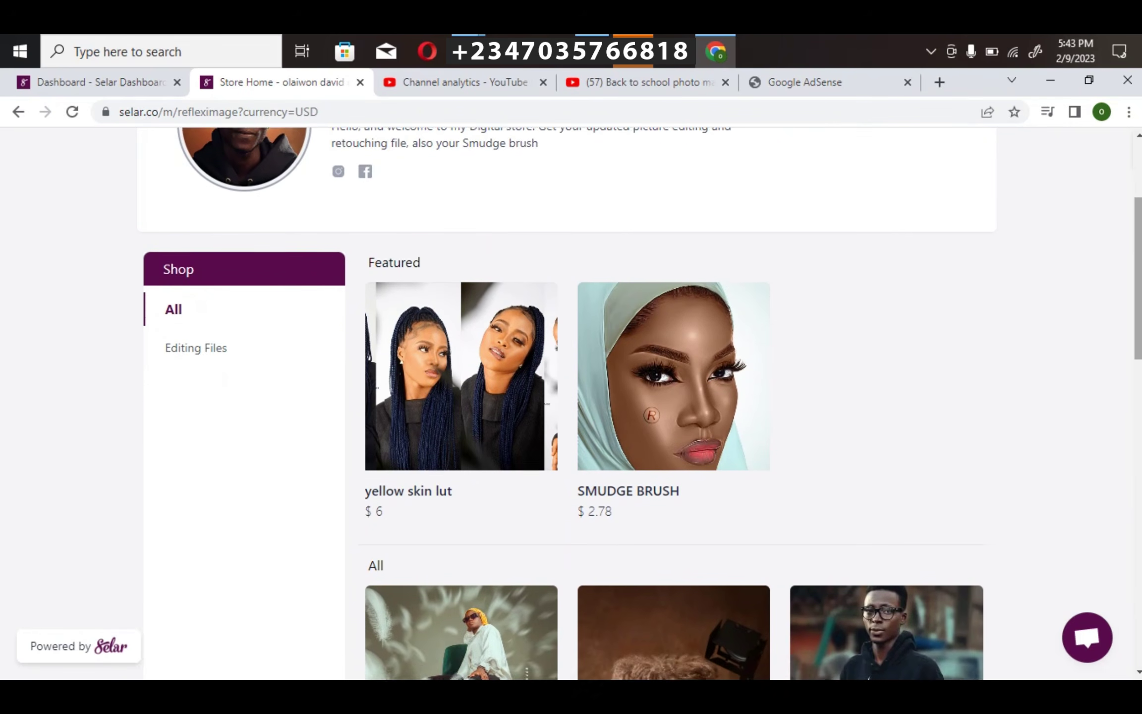